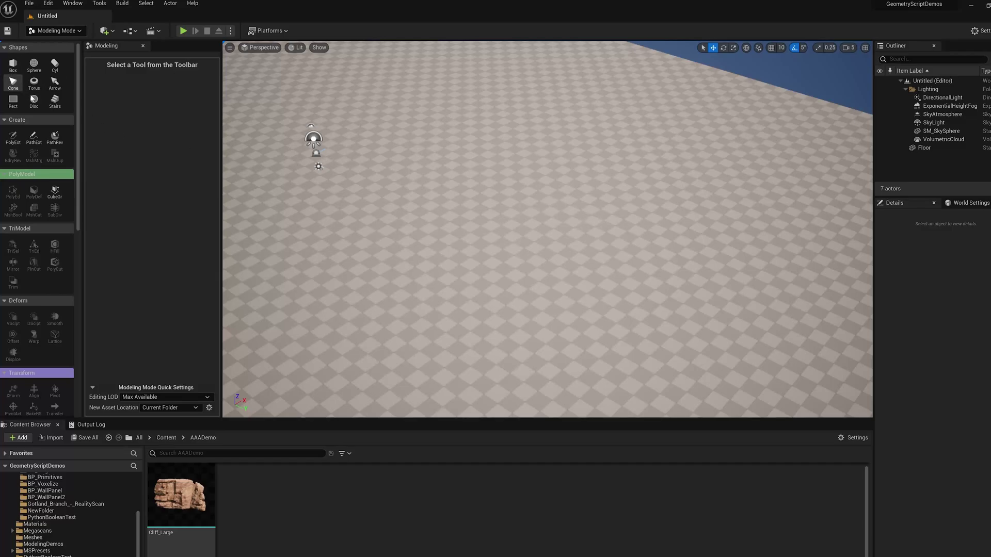
# Step: Create a static mesh box measuring 500 by 500 by 500 and place it on the checkered floor
pyautogui.click(13, 66)
pyautogui.click(464, 206)
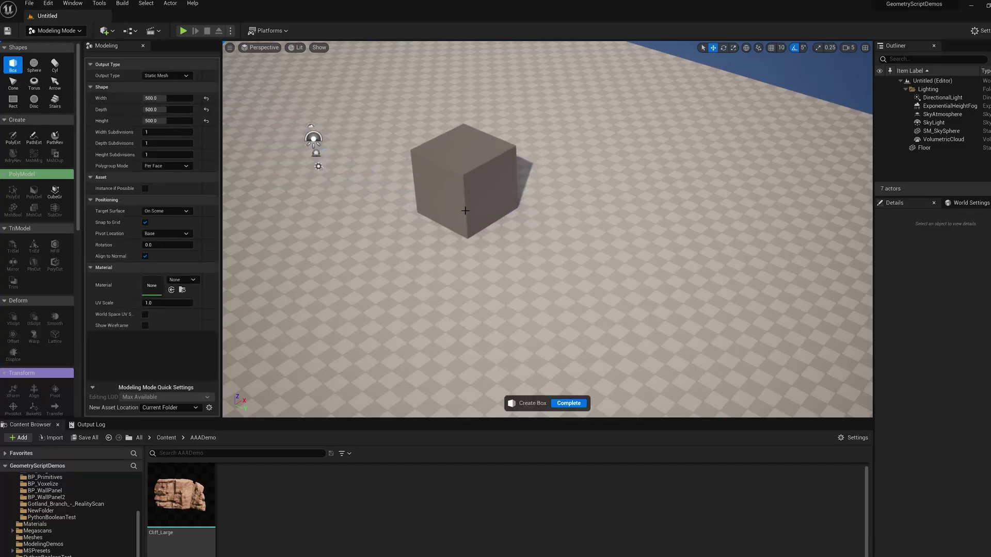
pyautogui.click(569, 403)
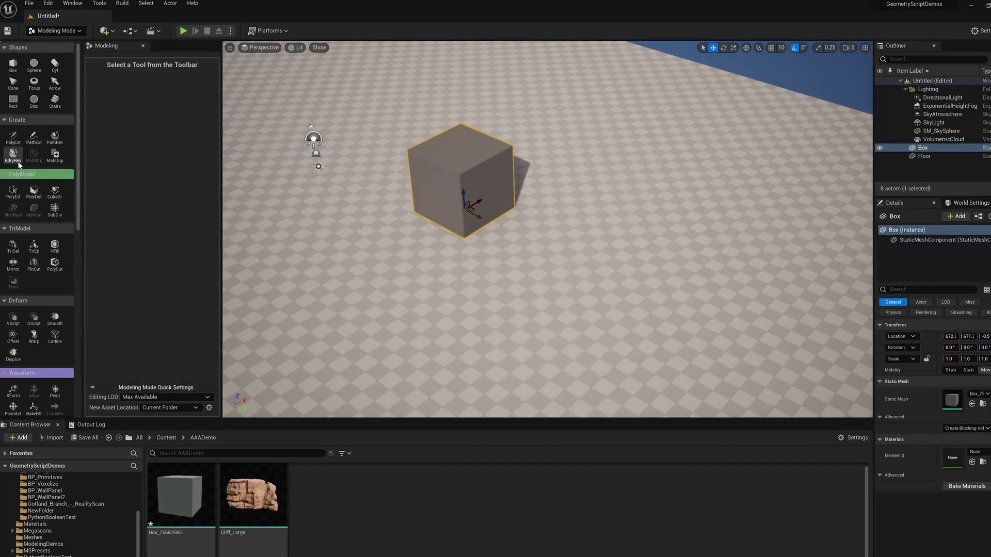
# Step: Use Polygon Extrude to draw a rectangle of about 500 by 172 across the box's upper side face and extrude it outward about 984
pyautogui.click(13, 137)
pyautogui.scroll(2, 467, 170)
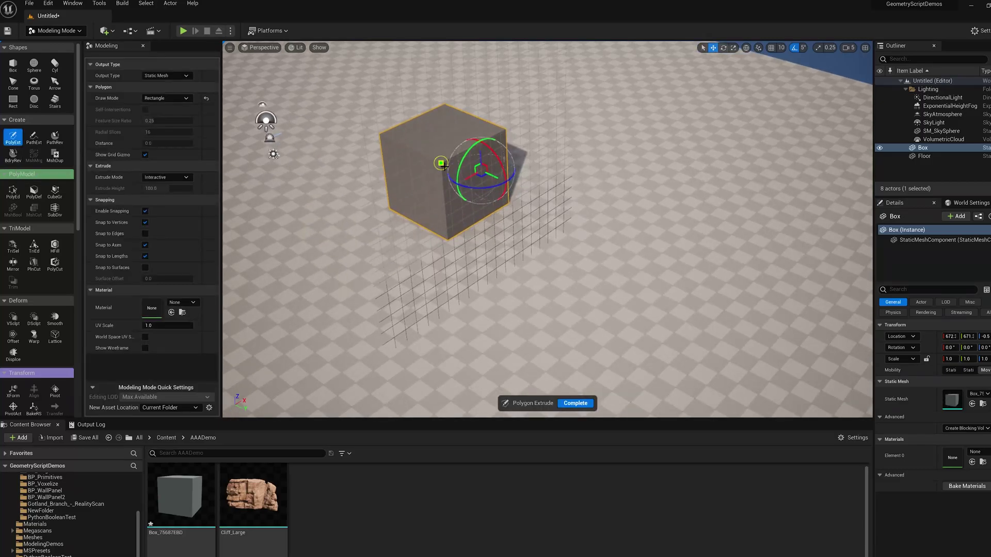
pyautogui.click(441, 164)
pyautogui.click(506, 129)
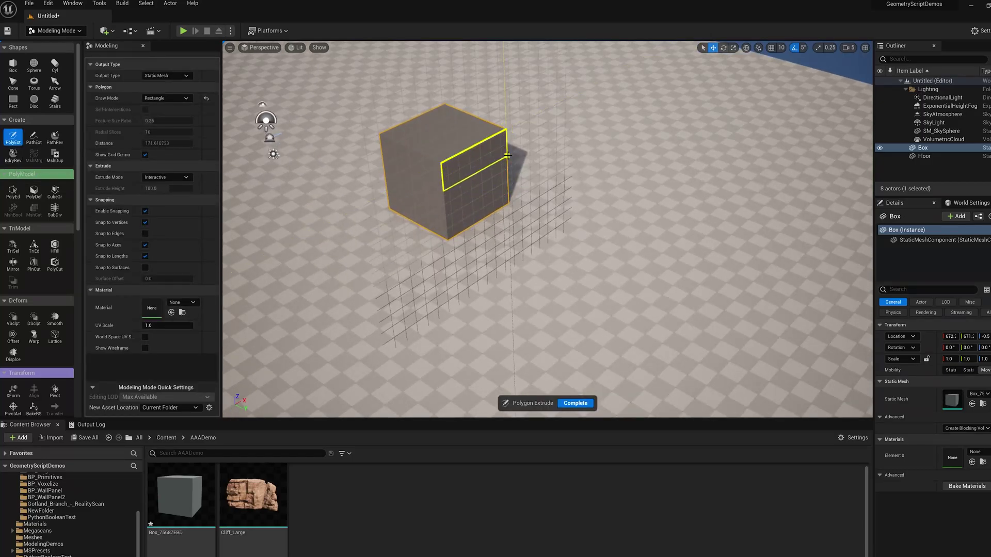
pyautogui.click(510, 192)
pyautogui.click(578, 241)
# Step: Extrude a second rectangular block from the end portion of the first extruded block's side face and complete the Polygon Extrude tool
pyautogui.keyDown('ctrl'); pyautogui.click(567, 233); pyautogui.keyUp('ctrl')
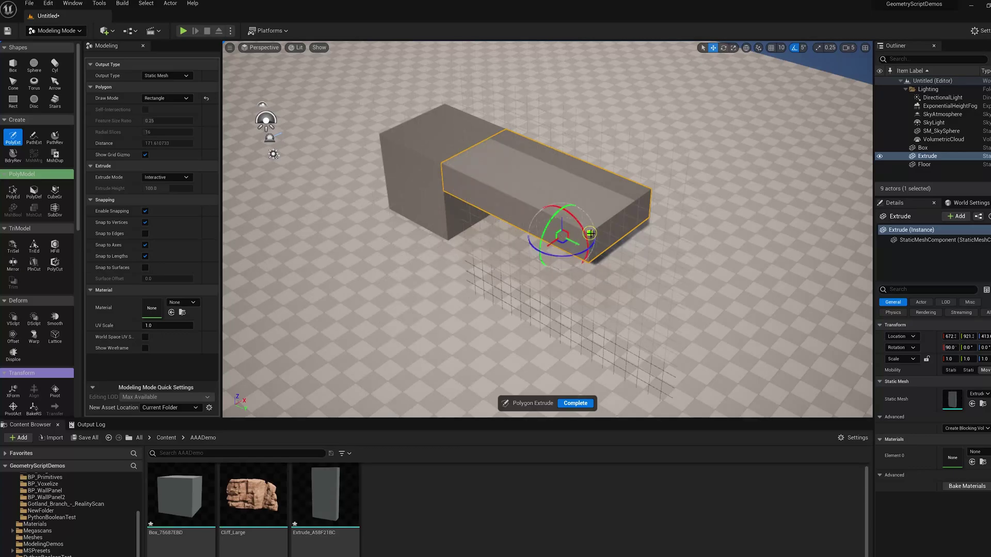
pyautogui.click(590, 233)
pyautogui.click(524, 203)
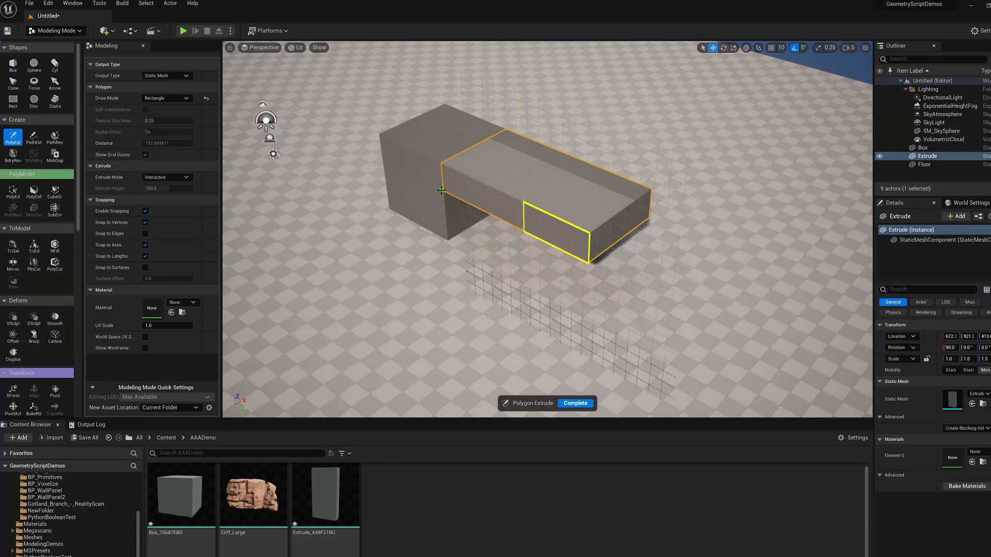
pyautogui.click(592, 260)
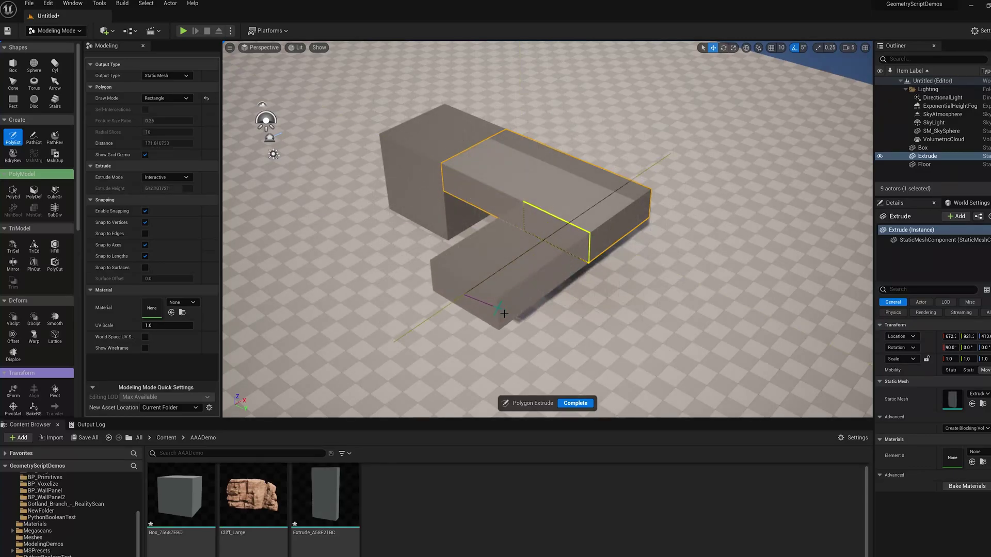
pyautogui.click(513, 317)
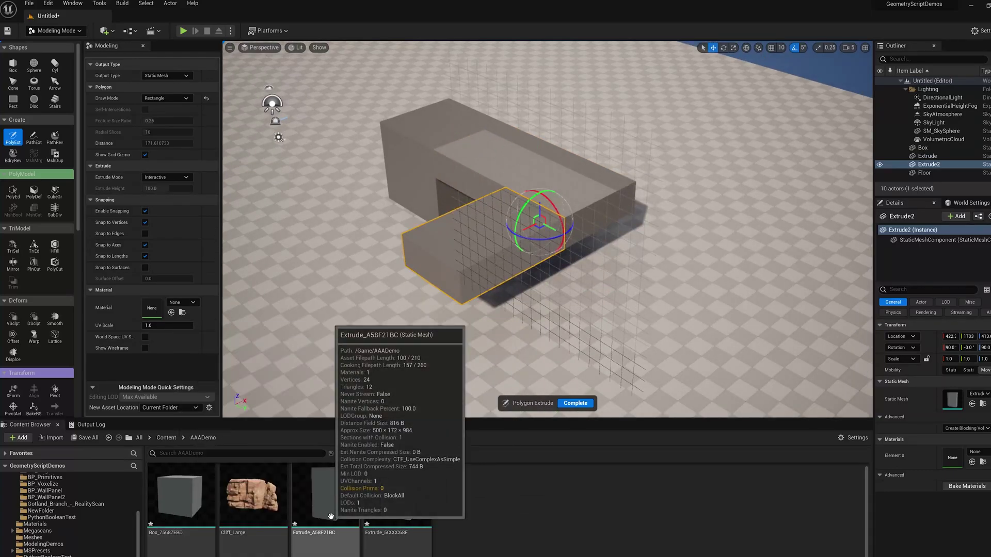
pyautogui.moveTo(392, 509)
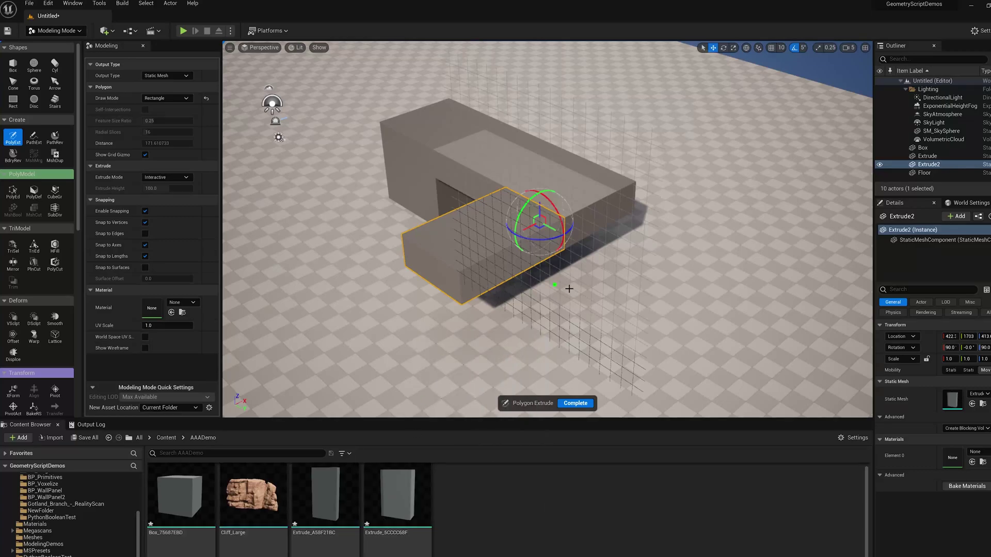
pyautogui.click(585, 404)
pyautogui.moveTo(315, 513)
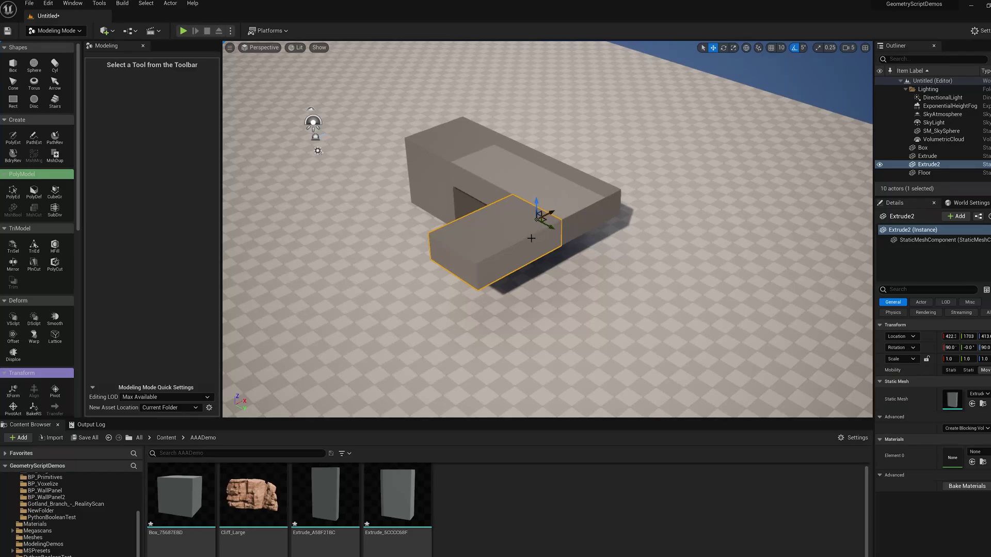
# Step: Duplicate the first extruded block beside the others and raise the copy's top face with PolyGroup Edit
pyautogui.click(510, 180)
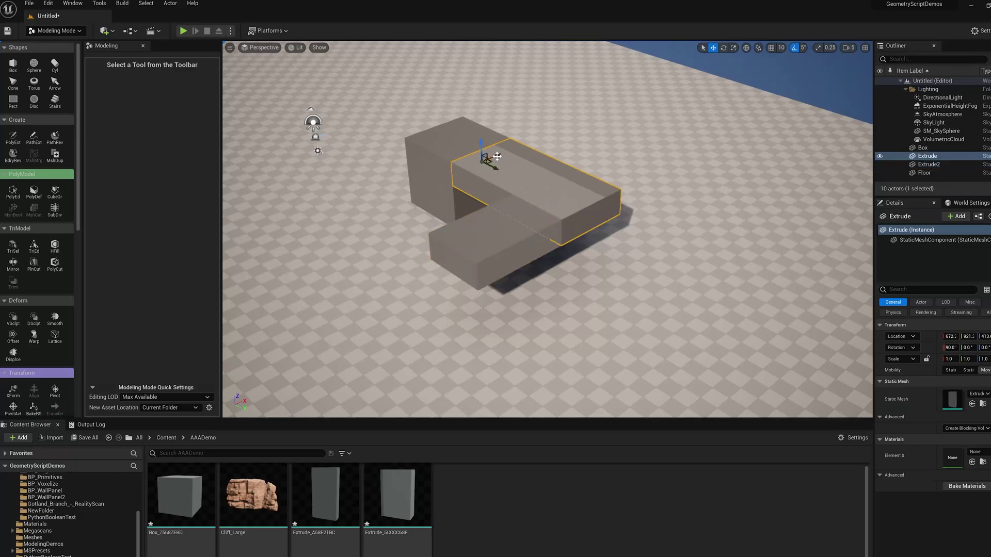
pyautogui.keyDown('alt'); pyautogui.moveTo(497, 156); pyautogui.dragTo(342, 236); pyautogui.keyUp('alt')
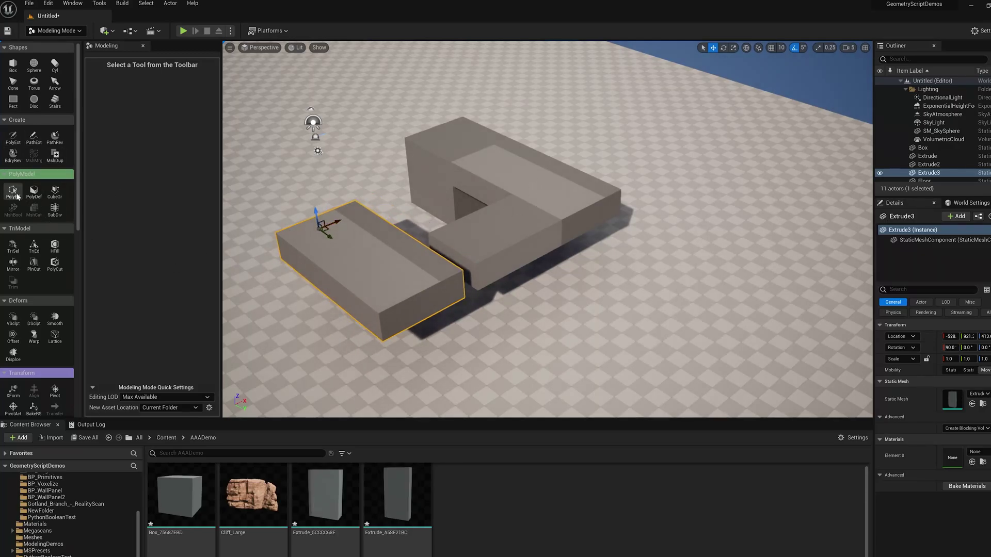
pyautogui.click(13, 192)
pyautogui.click(407, 257)
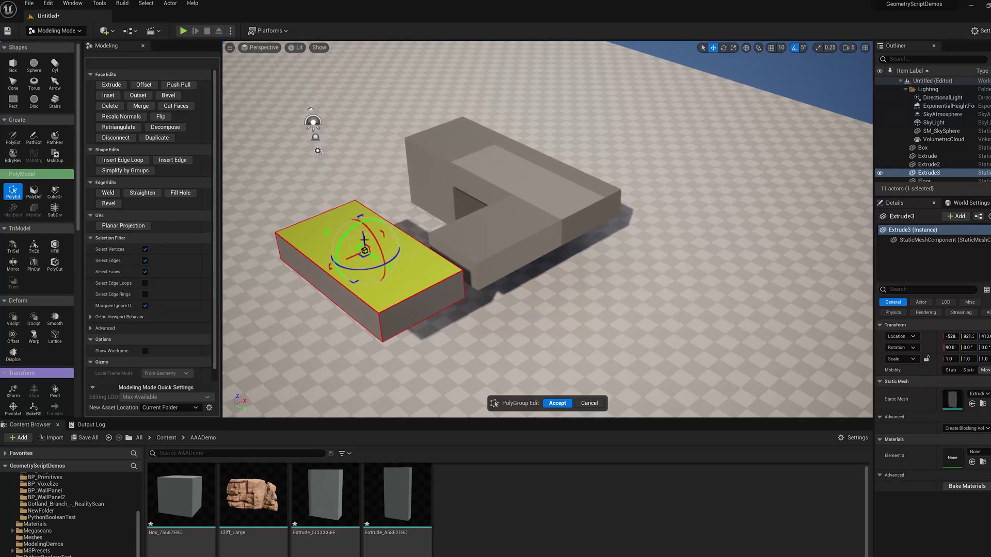
pyautogui.moveTo(365, 240); pyautogui.dragTo(360, 215)
pyautogui.click(557, 403)
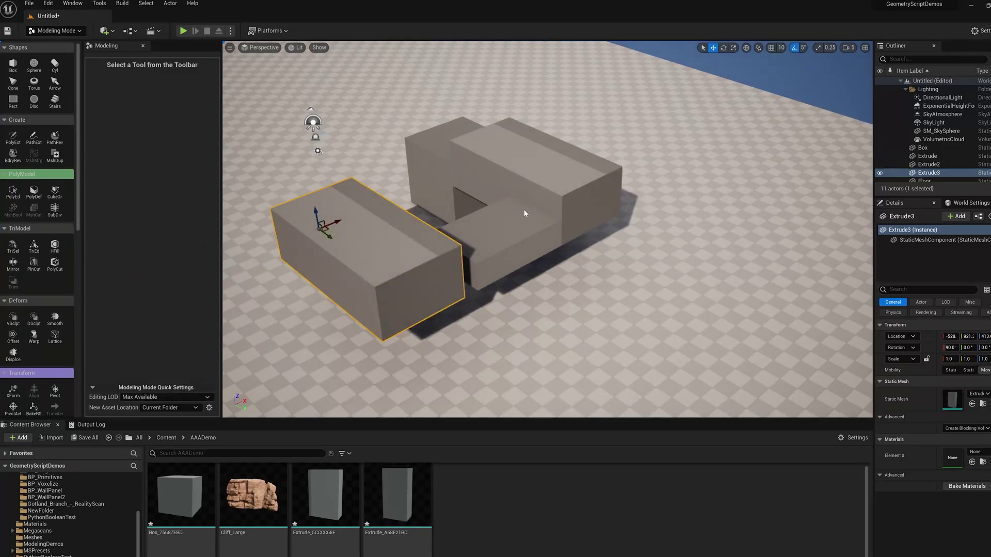
# Step: Locate the mesh asset used by the original extruded block in the project content
pyautogui.click(531, 147)
pyautogui.rightClick(532, 147)
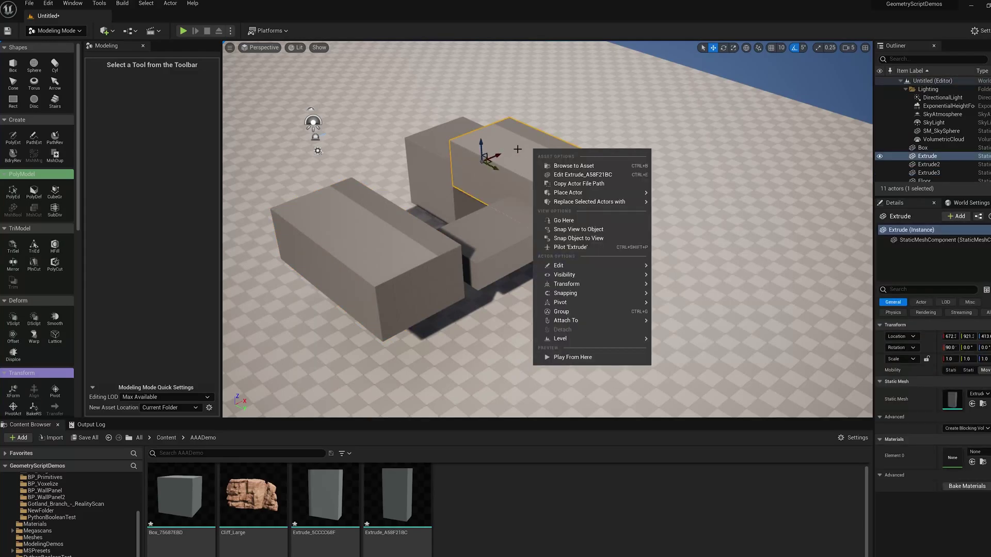
pyautogui.click(573, 169)
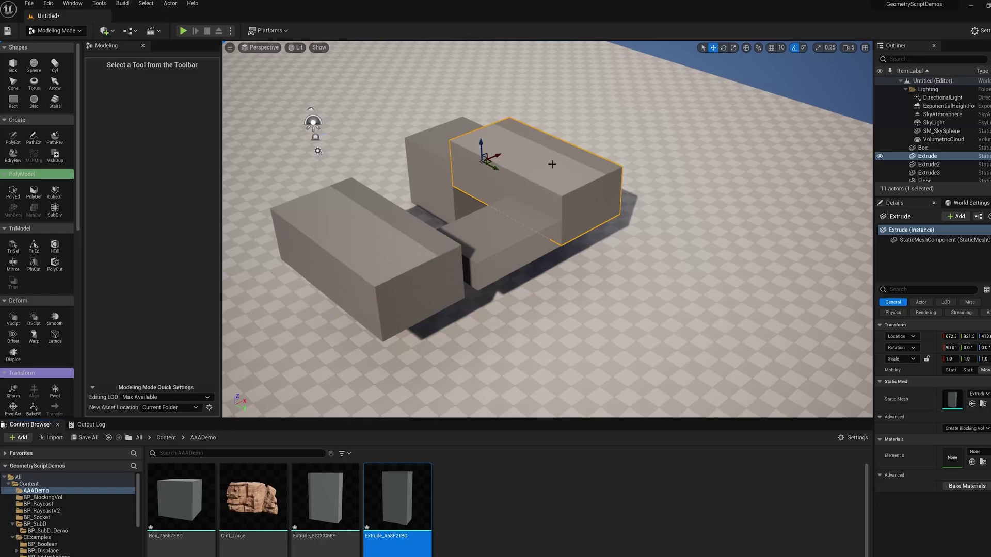
# Step: Delete the three extruded blocks and the original box from the level
pyautogui.press('Delete')
pyautogui.click(362, 255)
pyautogui.press('Delete')
pyautogui.click(504, 237)
pyautogui.press('Delete')
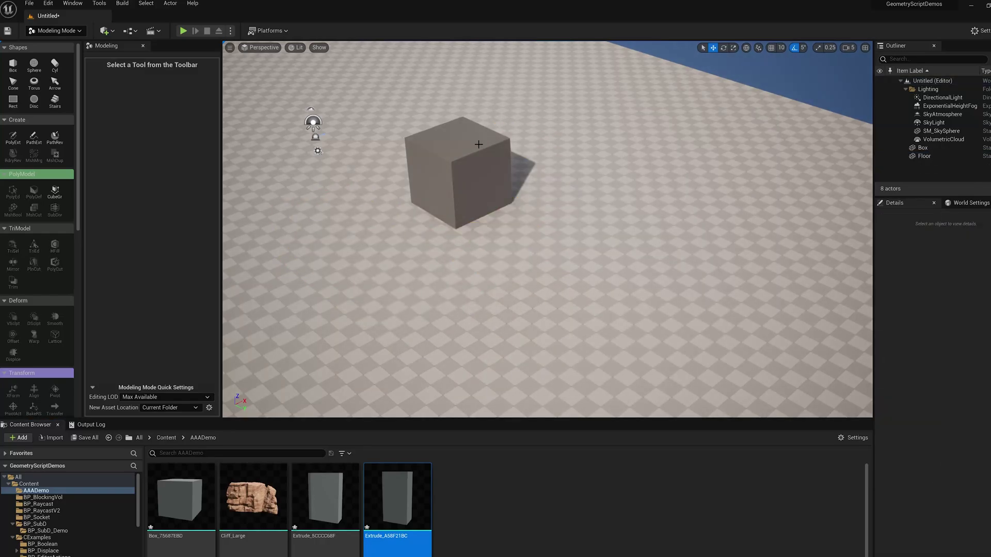
pyautogui.click(475, 171)
pyautogui.press('Delete')
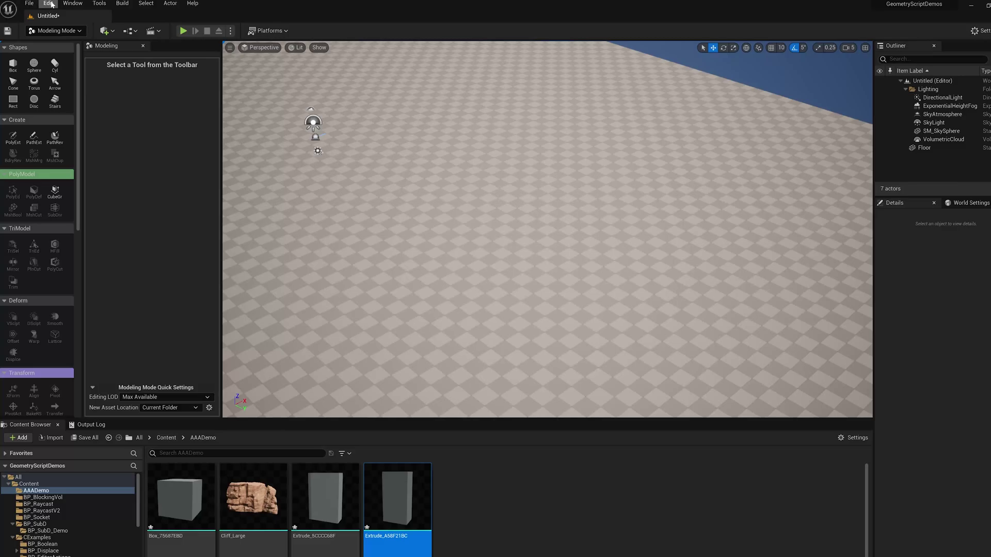
# Step: Turn on Enable Dynamic Mesh Actors in the project's Modeling Mode plugin settings and close the settings
pyautogui.click(50, 4)
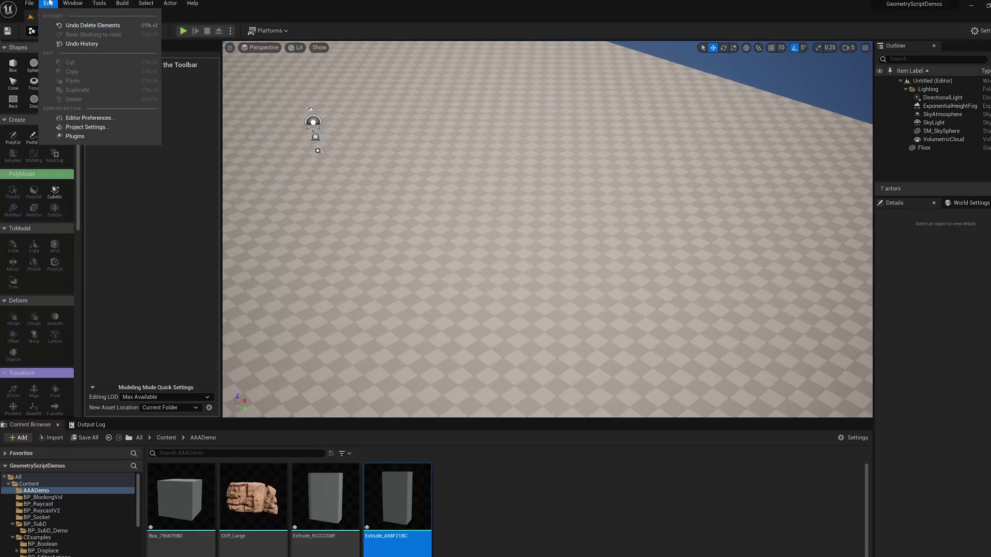
pyautogui.click(87, 128)
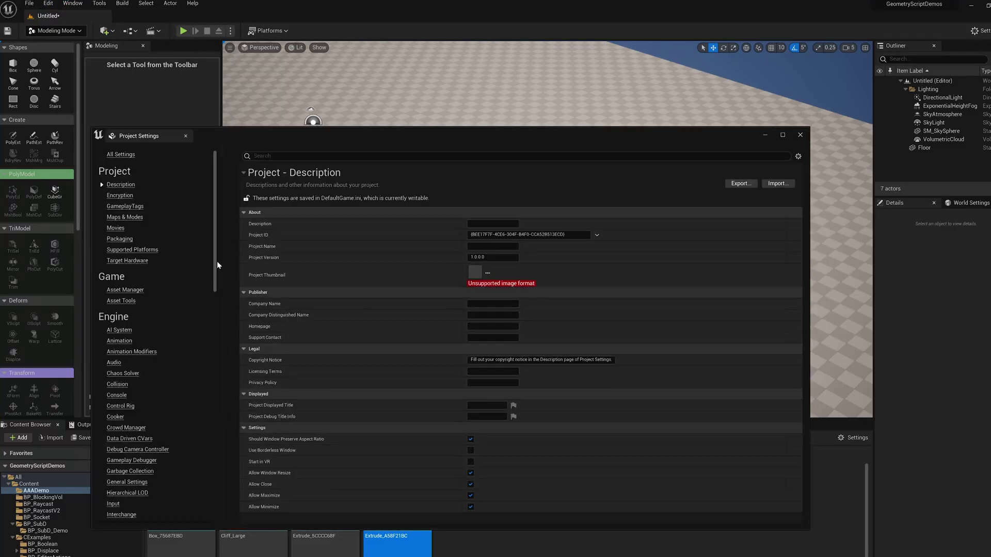
pyautogui.moveTo(217, 261); pyautogui.dragTo(211, 449)
pyautogui.scroll(-3, 162, 445)
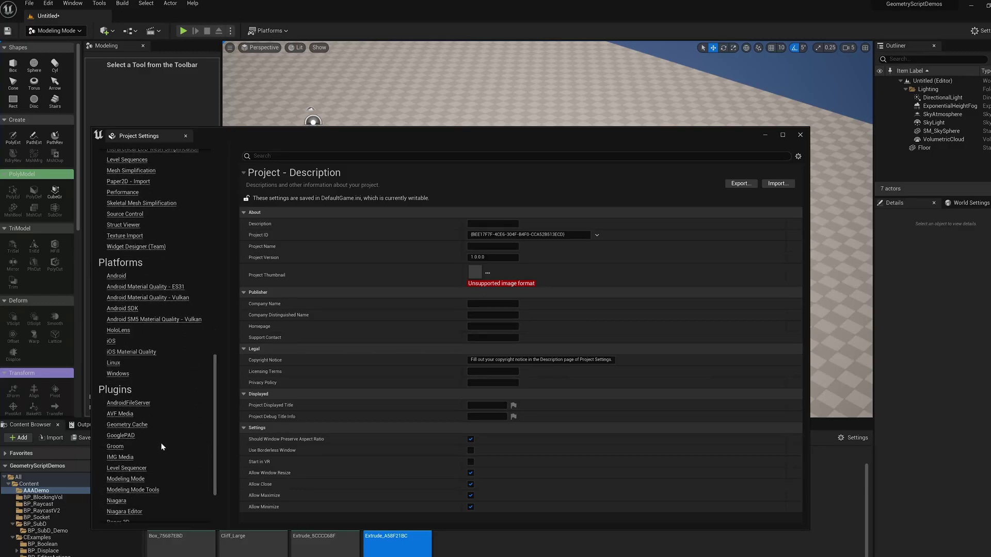
pyautogui.click(130, 412)
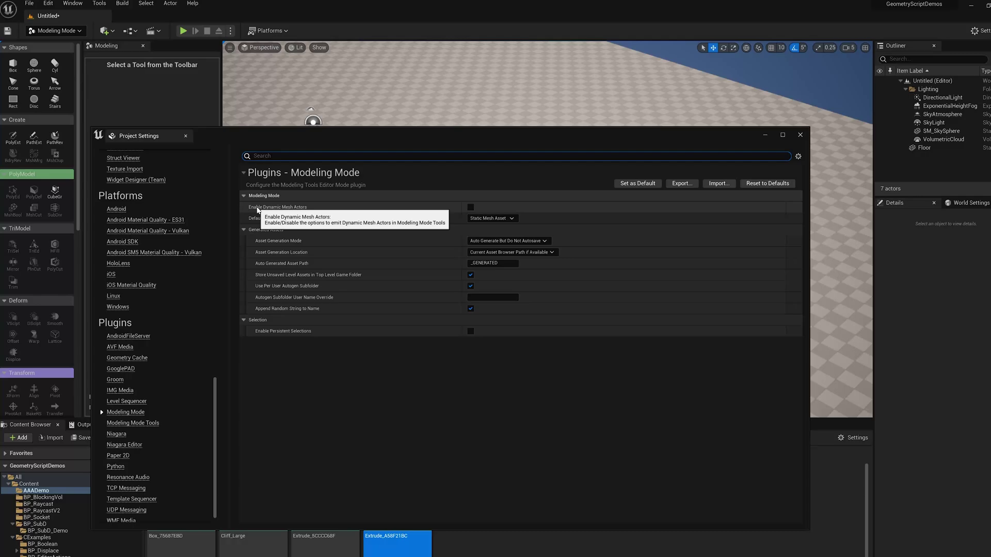
pyautogui.click(799, 134)
# Step: Leave Modeling Mode and re-enter it so the tools pick up the changed setting
pyautogui.click(55, 31)
pyautogui.click(53, 45)
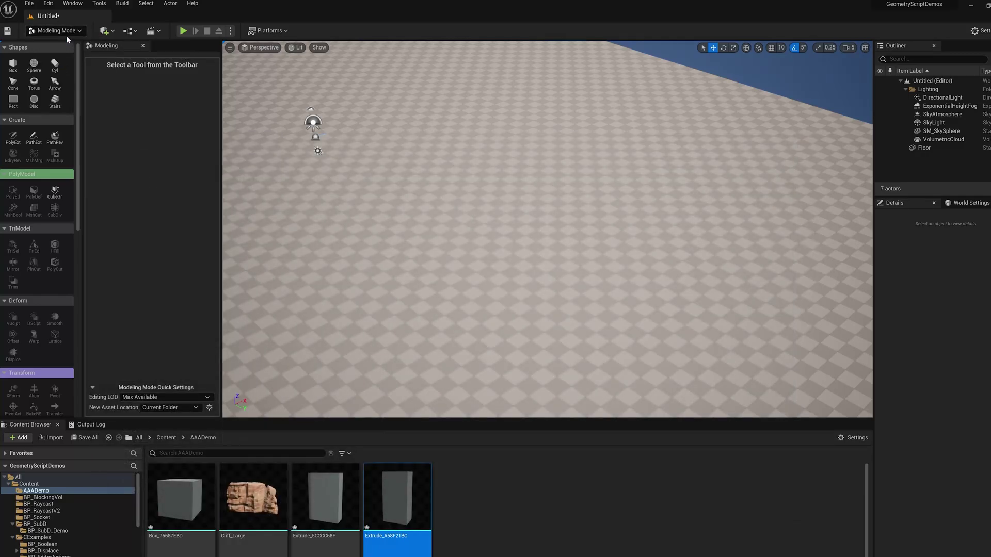
pyautogui.click(51, 30)
pyautogui.click(111, 80)
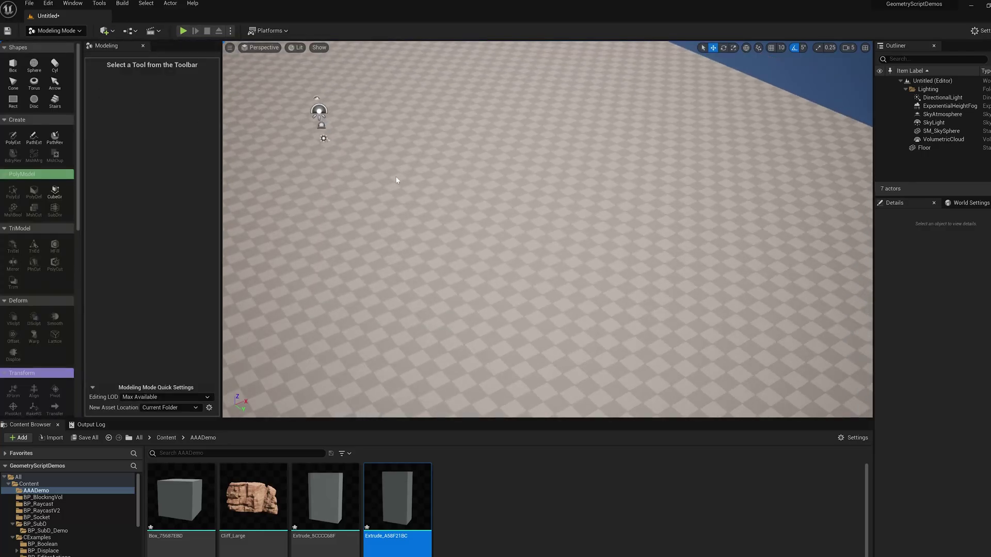
# Step: Set the Box tool's output type to Dynamic Mesh and place four 500 by 500 by 500 boxes across the floor
pyautogui.moveTo(322, 185); pyautogui.dragTo(313, 186, button='right')
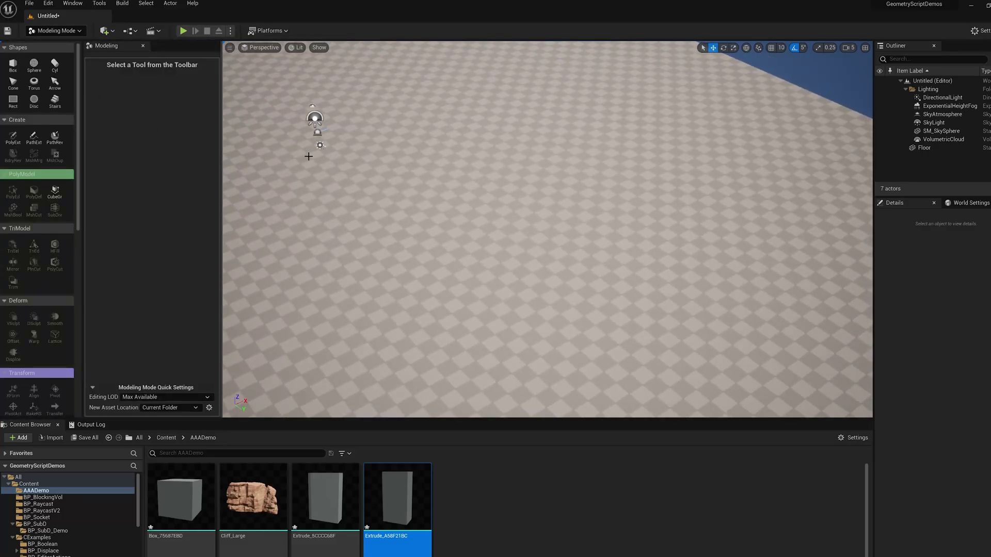
pyautogui.click(12, 64)
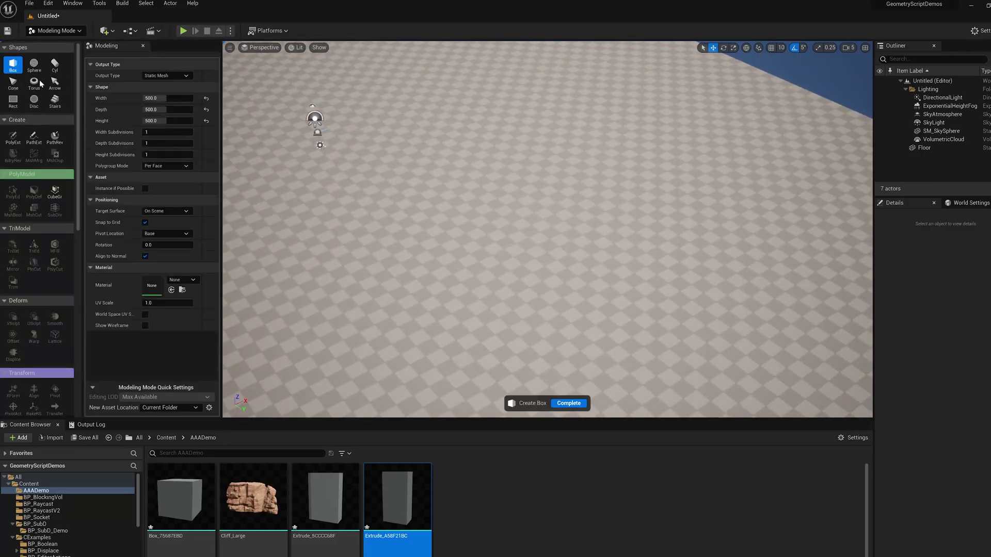
pyautogui.click(165, 76)
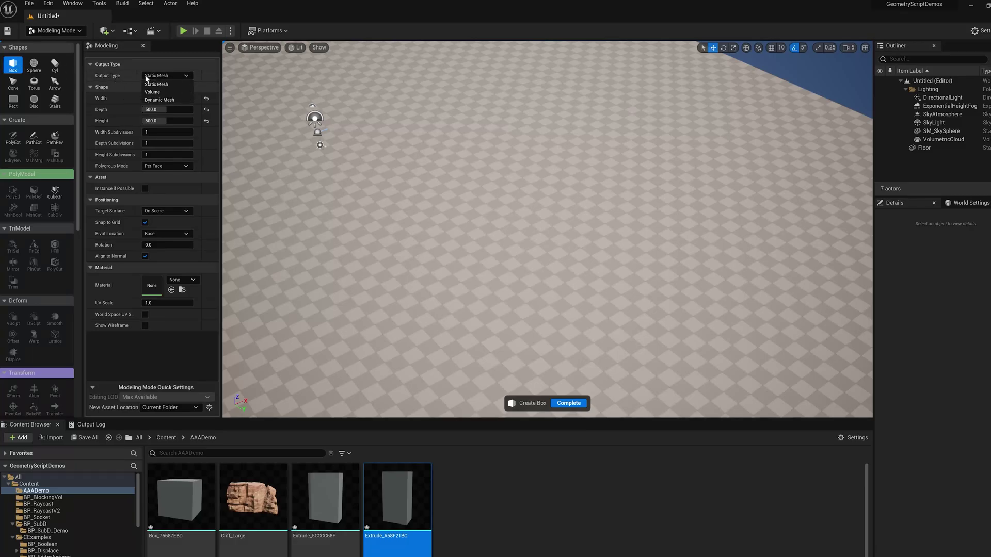
pyautogui.click(167, 102)
pyautogui.click(529, 198)
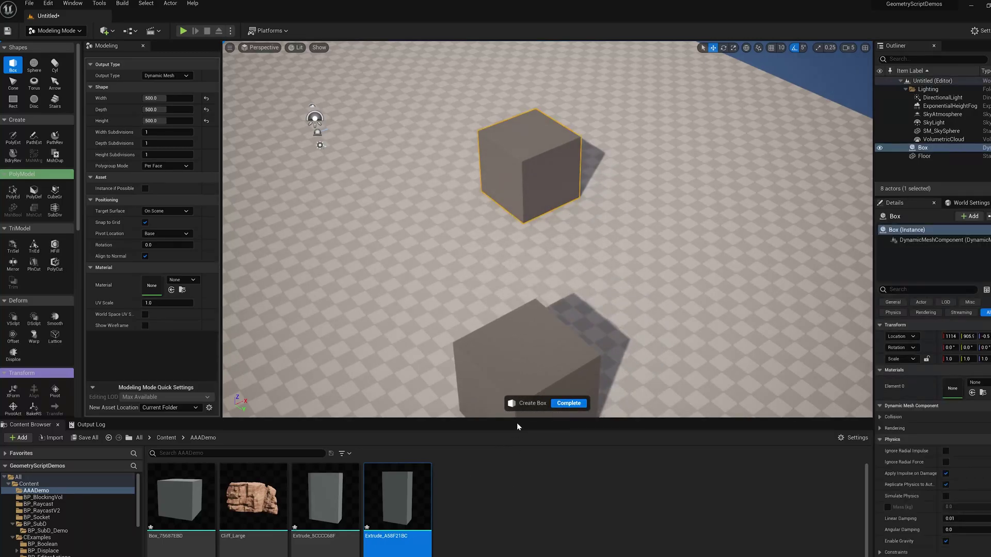
pyautogui.click(421, 227)
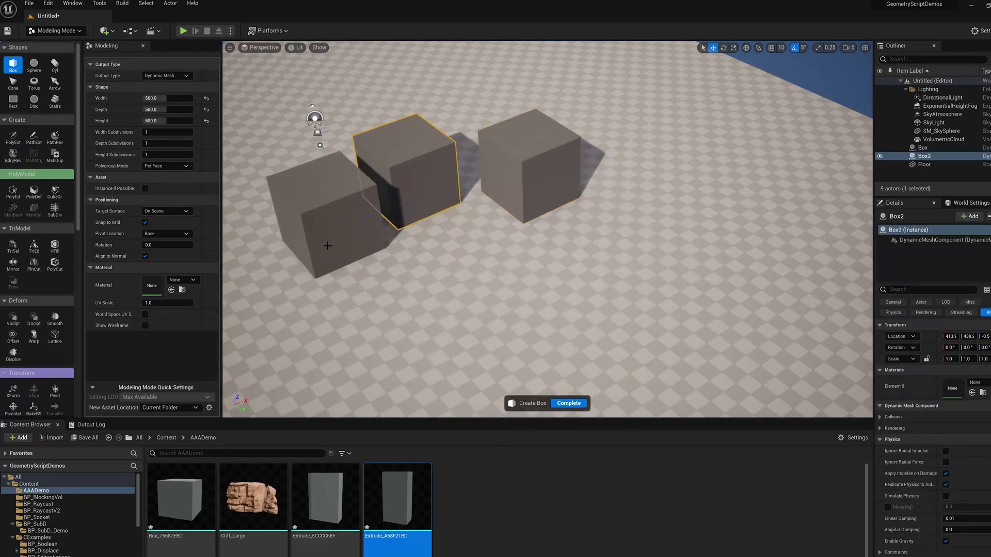
pyautogui.click(291, 258)
pyautogui.click(674, 160)
pyautogui.click(568, 403)
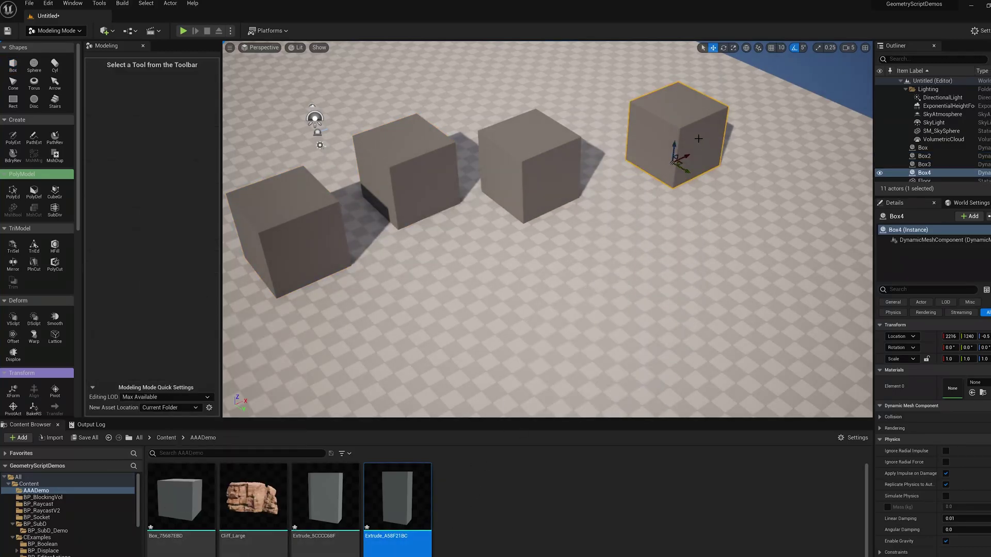
# Step: Delete Box4, Box2 and Box3, leaving only the first dynamic mesh box on the floor
pyautogui.press('Delete')
pyautogui.click(401, 196)
pyautogui.press('Delete')
pyautogui.click(283, 243)
pyautogui.press('Delete')
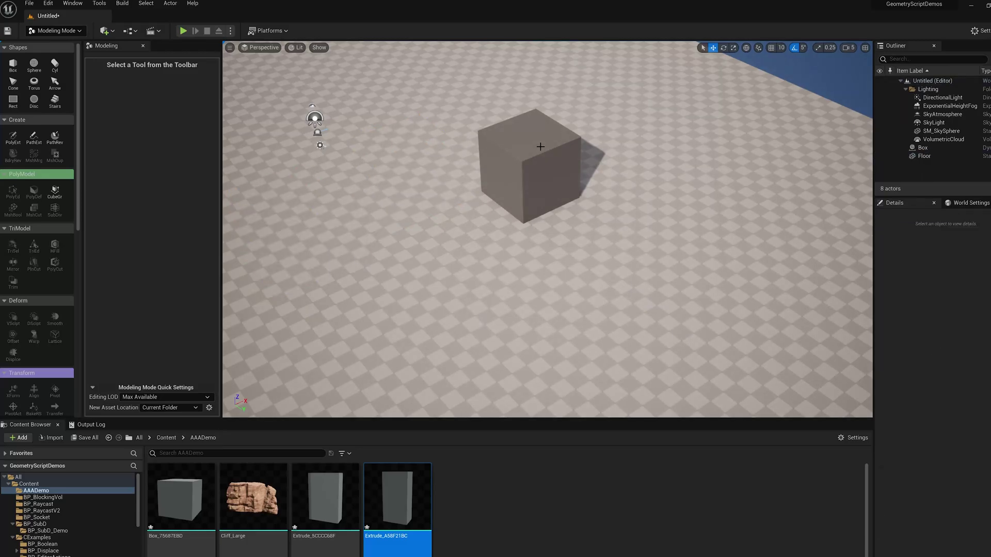
# Step: Draw a rectangle across the upper part of the box's side face and extrude it outward with Polygon Extrude as a dynamic mesh
pyautogui.click(545, 143)
pyautogui.press('f')
pyautogui.keyDown('alt'); pyautogui.moveTo(652, 177); pyautogui.dragTo(614, 177, button='right'); pyautogui.keyUp('alt')
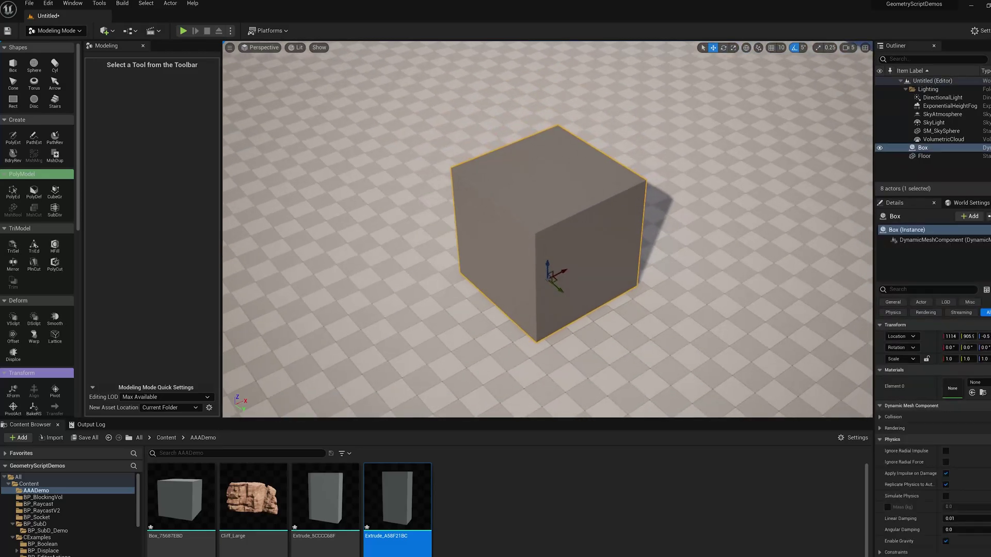
pyautogui.keyDown('alt'); pyautogui.moveTo(652, 177); pyautogui.dragTo(575, 139, button='middle'); pyautogui.keyUp('alt')
pyautogui.keyDown('alt'); pyautogui.moveTo(575, 139); pyautogui.dragTo(542, 139, button='right'); pyautogui.keyUp('alt')
pyautogui.moveTo(632, 222)
pyautogui.keyDown('alt'); pyautogui.mouseDown(button='right')
pyautogui.moveTo(671, 222)
pyautogui.moveTo(637, 223)
pyautogui.mouseUp(button='right'); pyautogui.keyUp('alt')
pyautogui.keyDown('alt'); pyautogui.moveTo(476, 207); pyautogui.dragTo(477, 205); pyautogui.keyUp('alt')
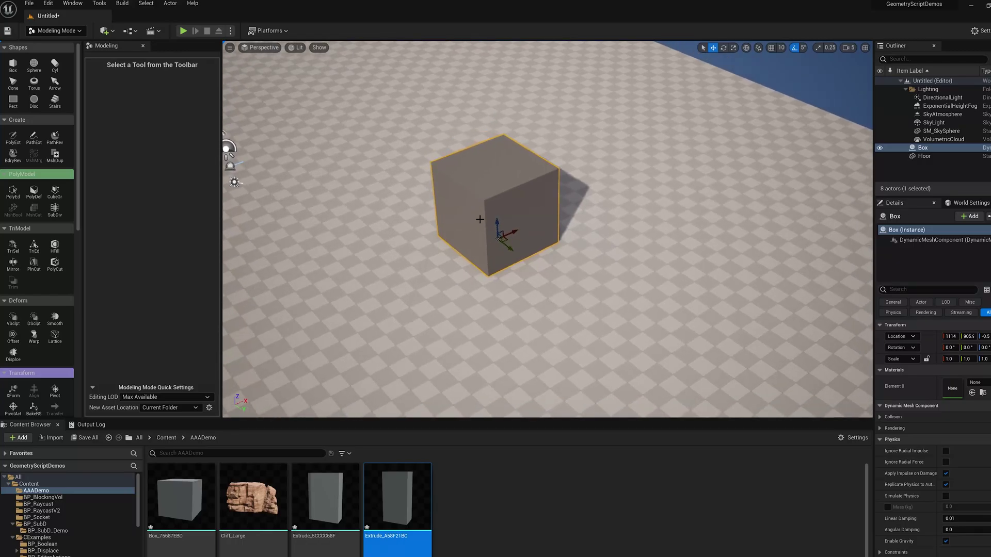
pyautogui.moveTo(536, 211); pyautogui.dragTo(537, 210, button='right')
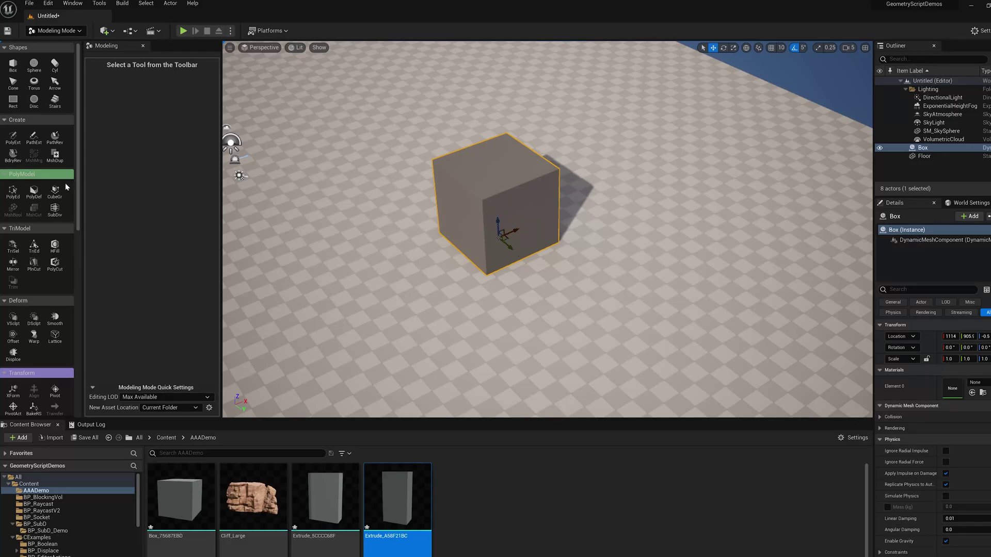
pyautogui.click(13, 136)
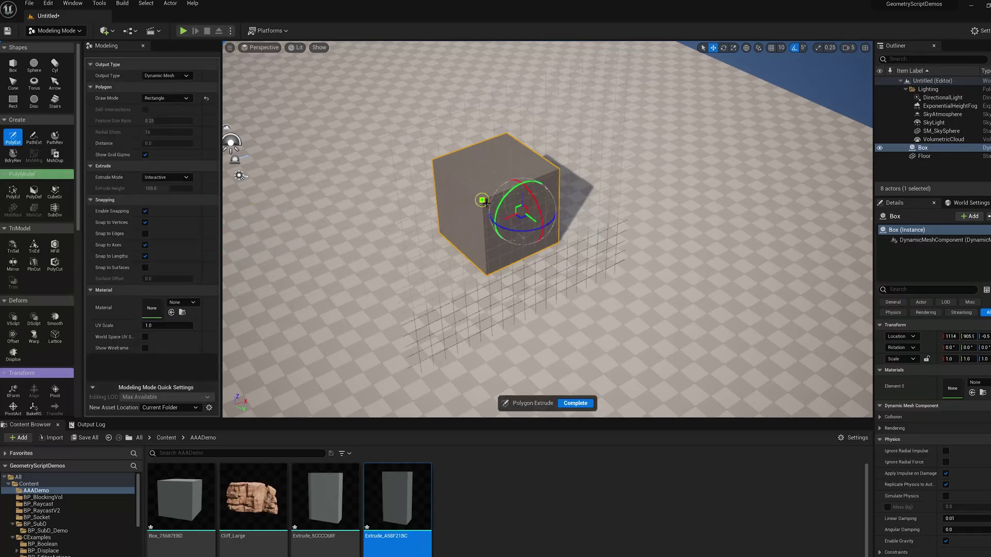
pyautogui.click(482, 200)
pyautogui.click(559, 201)
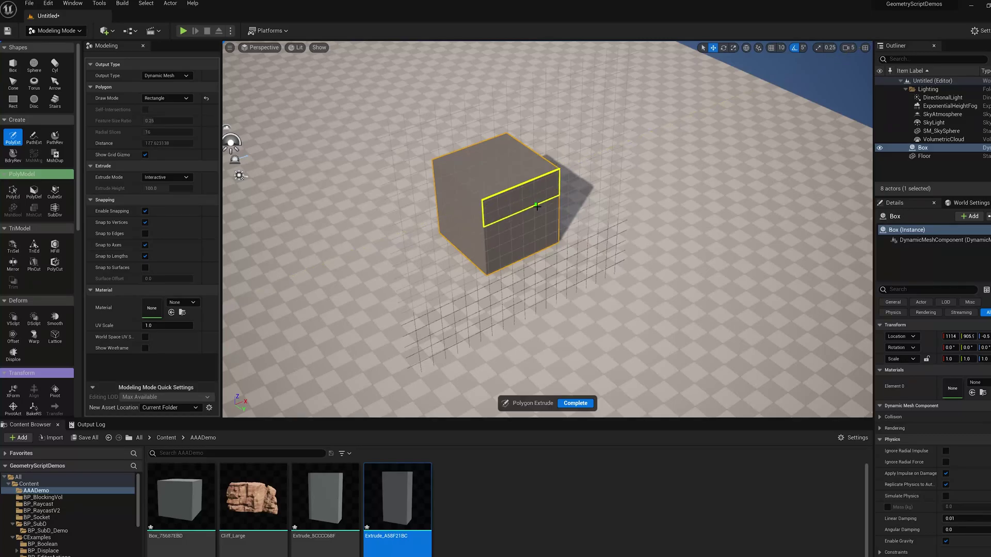
pyautogui.click(604, 315)
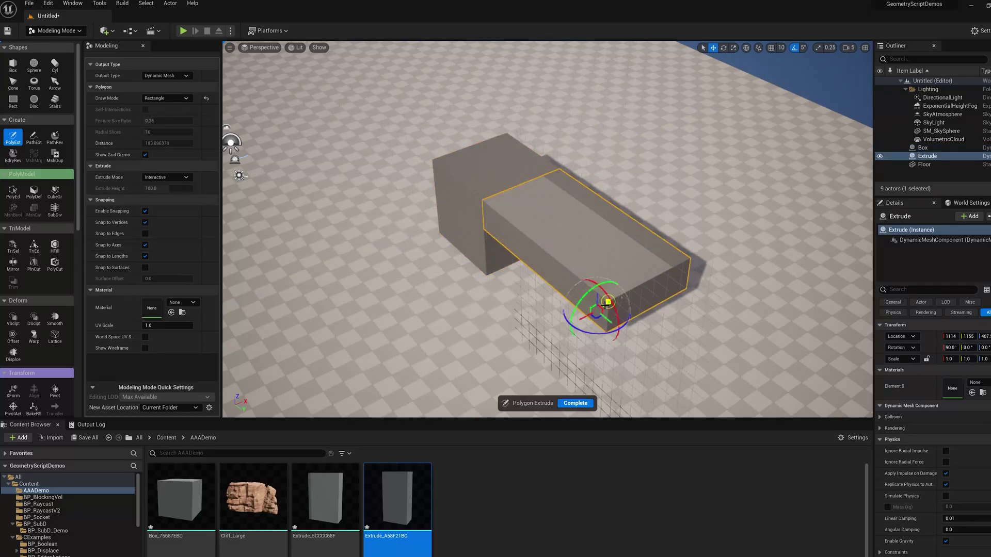
# Step: Draw a second rectangle on the side of the long extrusion near its far end, extrude it sideways, and complete Polygon Extrude
pyautogui.click(536, 275)
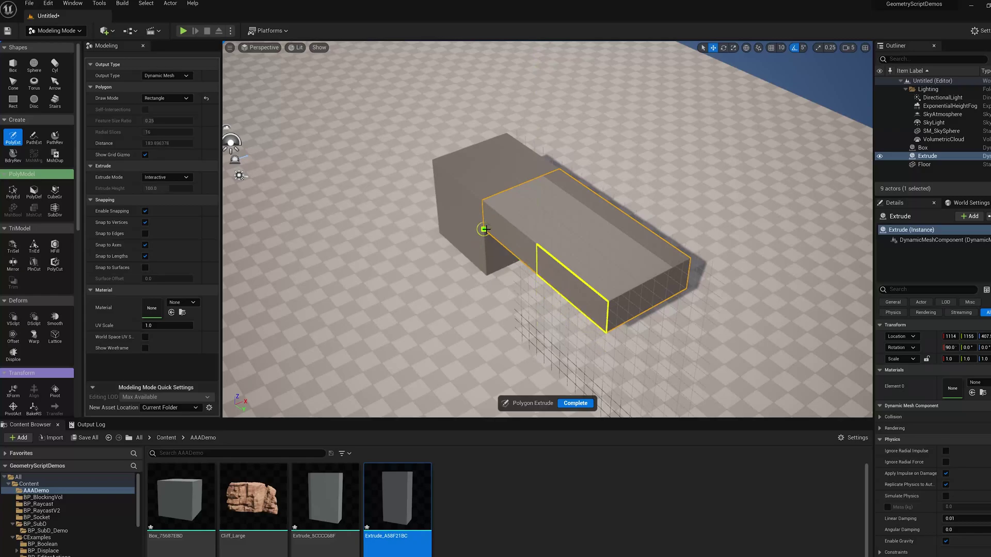
pyautogui.click(607, 302)
pyautogui.click(423, 344)
pyautogui.click(574, 406)
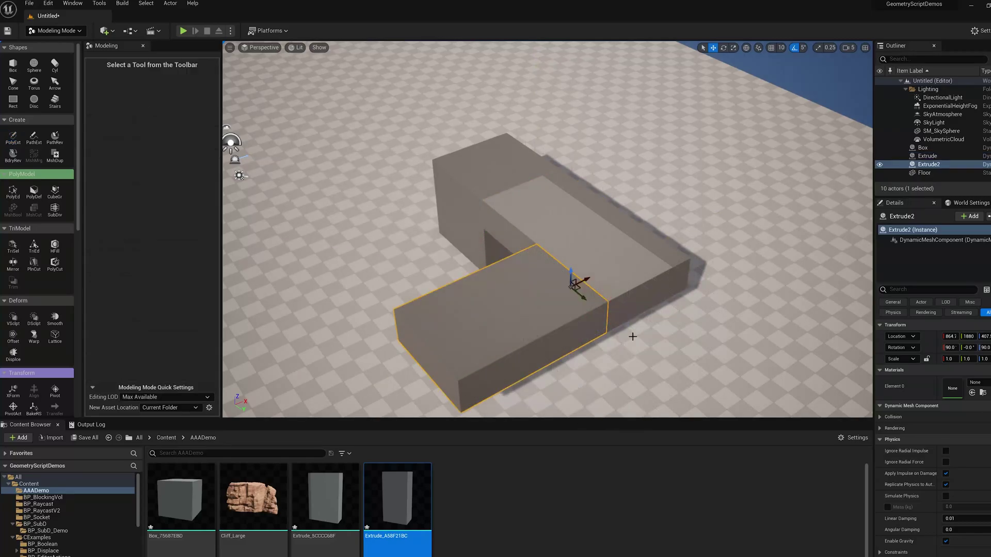
# Step: Duplicate the long first extrusion along the X axis, placing the copy beyond the free end of the second extrusion
pyautogui.keyDown('alt'); pyautogui.moveTo(633, 336); pyautogui.dragTo(592, 285, button='middle'); pyautogui.keyUp('alt')
pyautogui.keyDown('alt'); pyautogui.moveTo(593, 285); pyautogui.dragTo(552, 289, button='right'); pyautogui.keyUp('alt')
pyautogui.keyDown('alt'); pyautogui.moveTo(552, 289); pyautogui.dragTo(668, 298); pyautogui.keyUp('alt')
pyautogui.click(557, 180)
pyautogui.scroll(2, 590, 224)
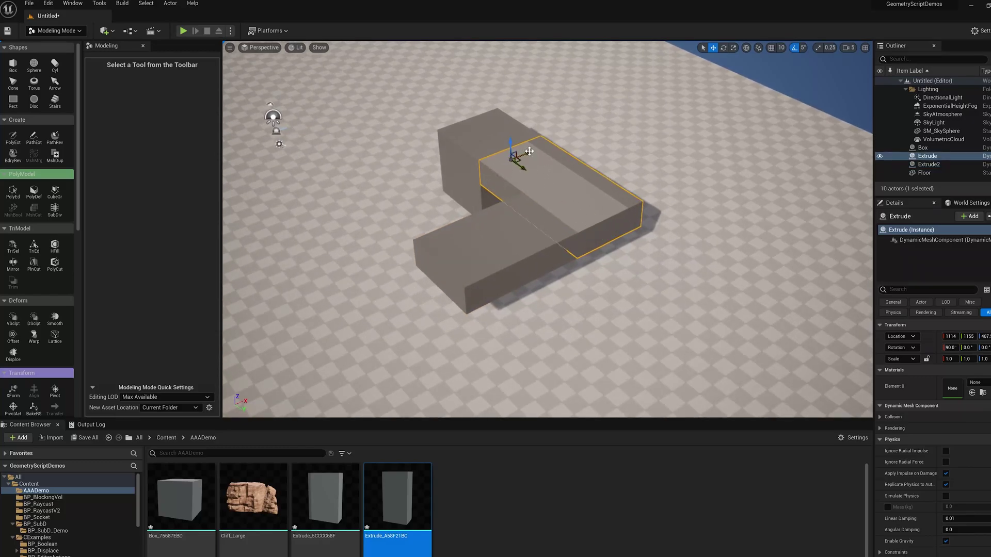
pyautogui.keyDown('alt'); pyautogui.moveTo(529, 151); pyautogui.dragTo(351, 227); pyautogui.keyUp('alt')
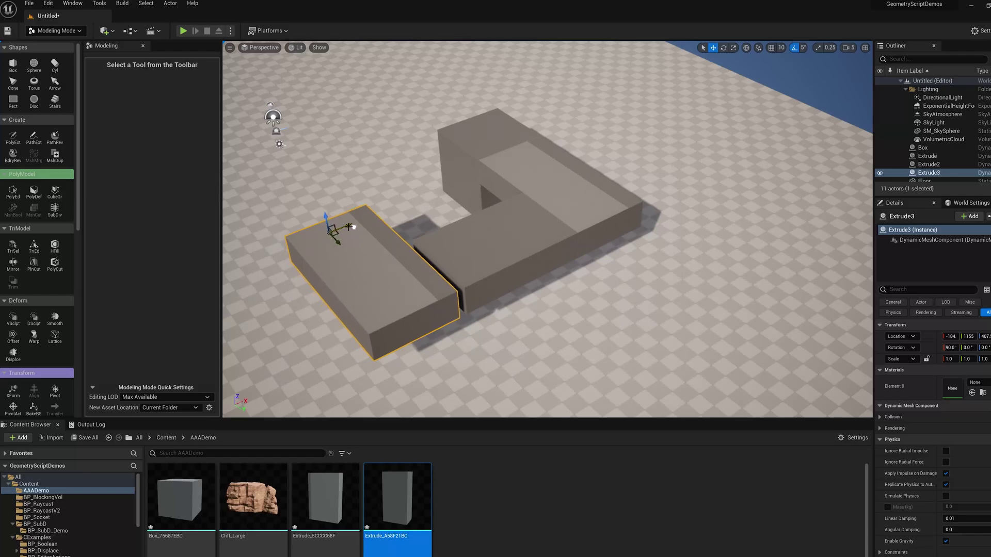
# Step: Raise the top face of the duplicated extrusion with PolyGroup Edit to make the block taller, and accept the edit
pyautogui.click(14, 137)
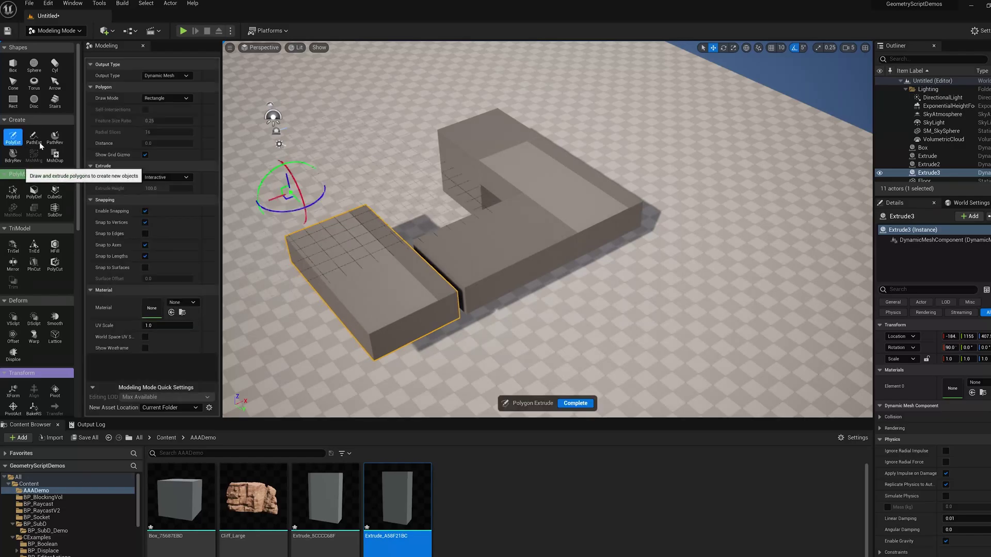
pyautogui.click(574, 403)
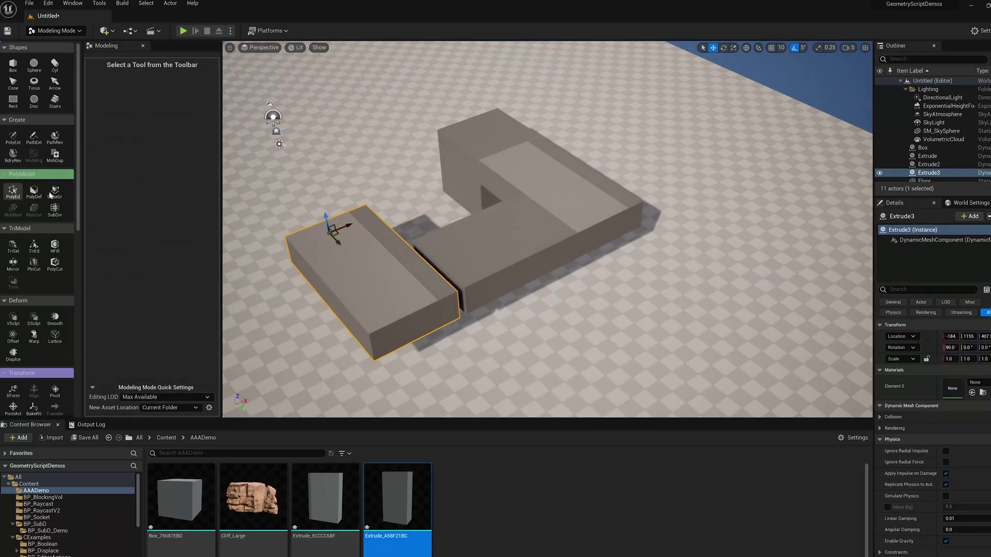
pyautogui.click(13, 192)
pyautogui.click(390, 276)
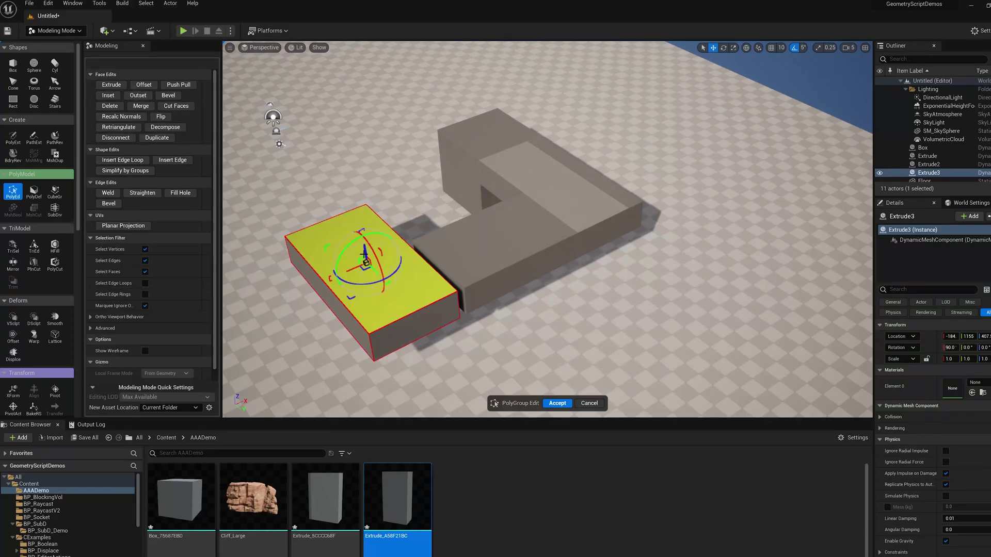
pyautogui.moveTo(364, 255); pyautogui.dragTo(361, 223)
pyautogui.click(558, 403)
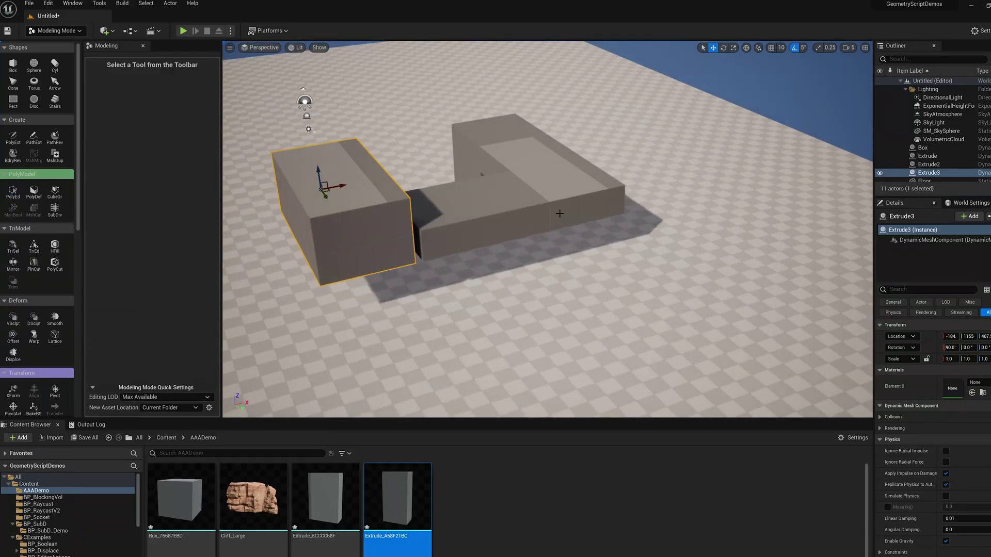
# Step: Delete the duplicated, heightened extrusion
pyautogui.moveTo(559, 213)
pyautogui.keyDown('alt'); pyautogui.mouseDown()
pyautogui.moveTo(500, 199)
pyautogui.moveTo(526, 175)
pyautogui.moveTo(570, 225)
pyautogui.mouseUp(); pyautogui.keyUp('alt')
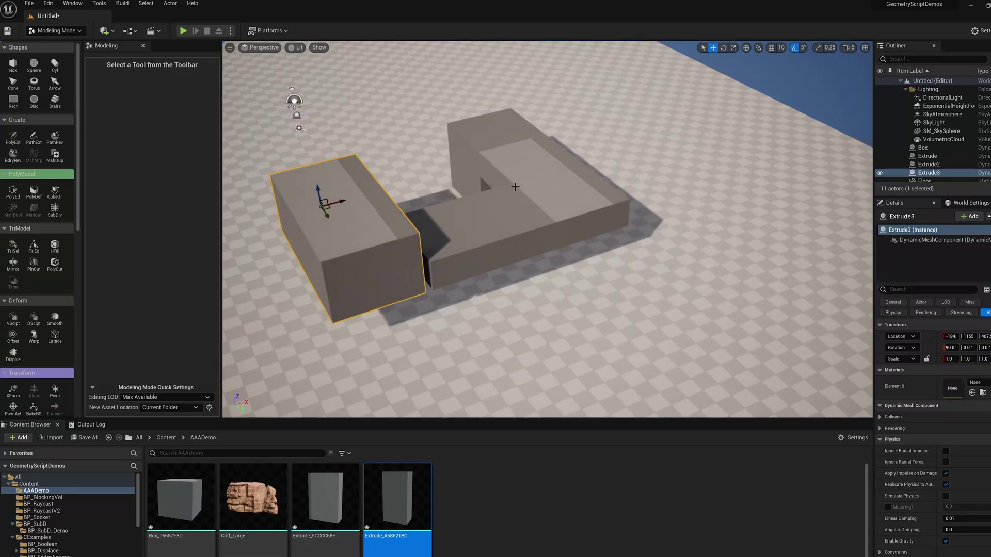
pyautogui.keyDown('alt'); pyautogui.moveTo(515, 187); pyautogui.dragTo(437, 216); pyautogui.keyUp('alt')
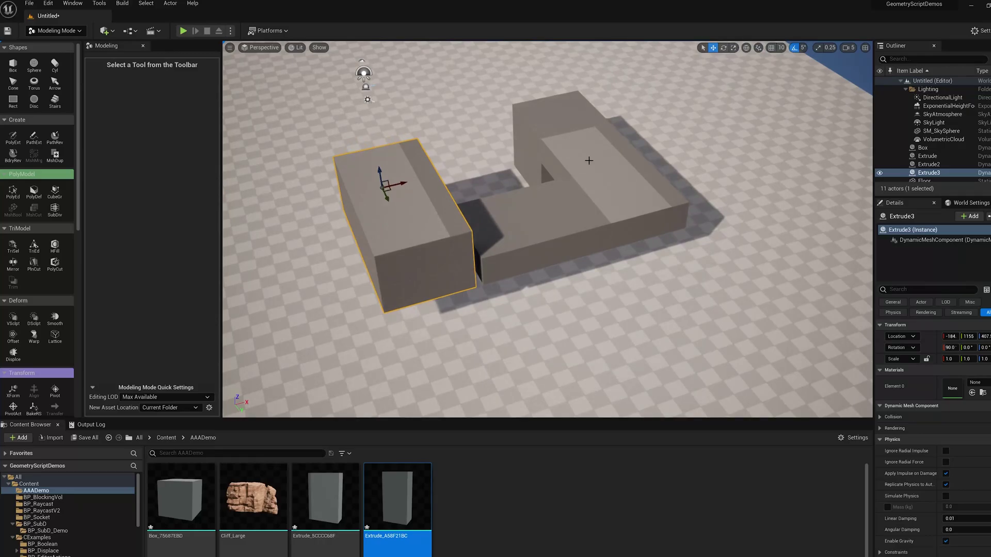
pyautogui.press('Delete')
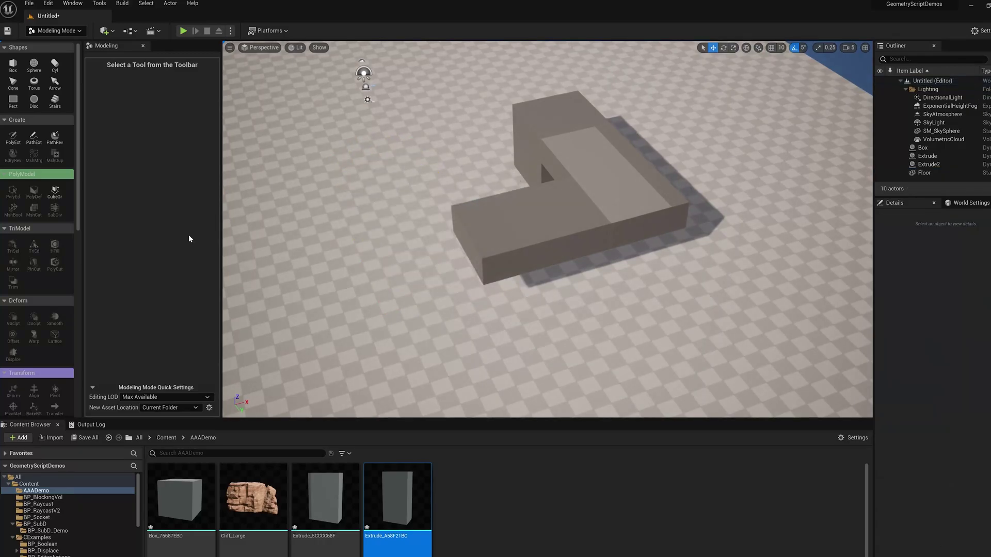
# Step: Merge the box and both extrusions into one new object named Combined, with output type From Input and the inputs deleted
pyautogui.moveTo(79, 203)
pyautogui.mouseDown()
pyautogui.moveTo(79, 243)
pyautogui.moveTo(75, 186)
pyautogui.mouseUp()
pyautogui.keyDown('alt'); pyautogui.moveTo(510, 225); pyautogui.dragTo(552, 226); pyautogui.keyUp('alt')
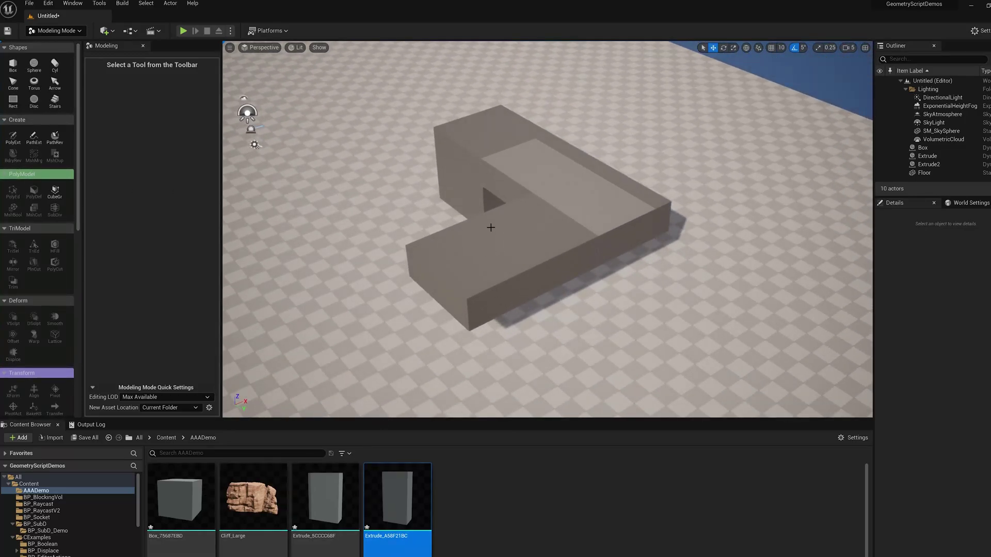
pyautogui.click(507, 217)
pyautogui.keyDown('alt'); pyautogui.moveTo(482, 183); pyautogui.dragTo(509, 182); pyautogui.keyUp('alt')
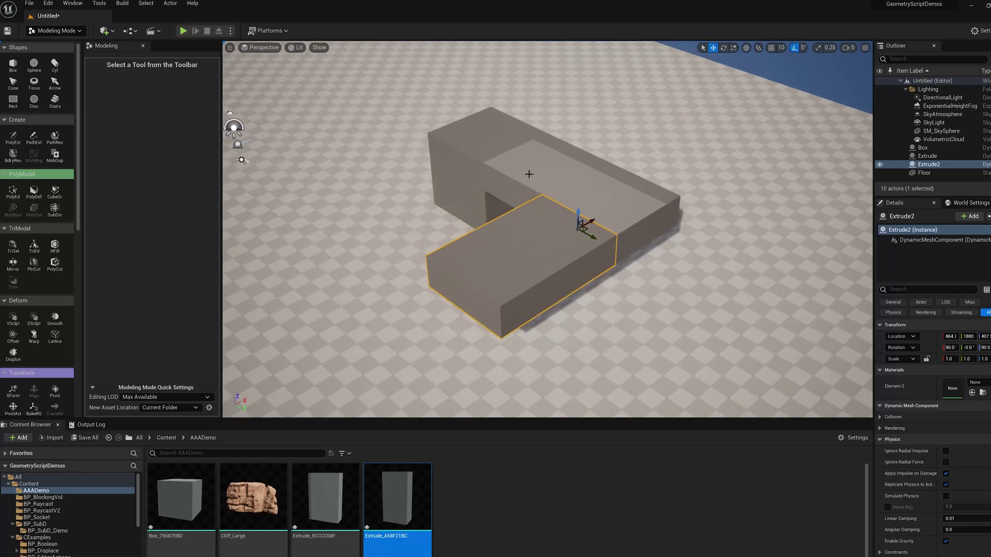
pyautogui.keyDown('ctrl'); pyautogui.click(552, 177); pyautogui.keyUp('ctrl')
pyautogui.keyDown('ctrl'); pyautogui.click(480, 144); pyautogui.keyUp('ctrl')
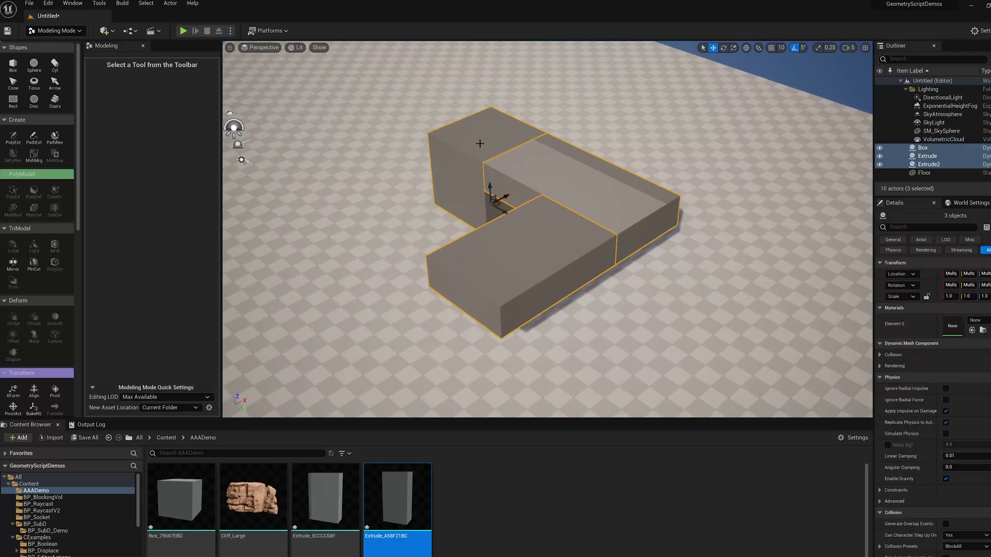
pyautogui.click(31, 158)
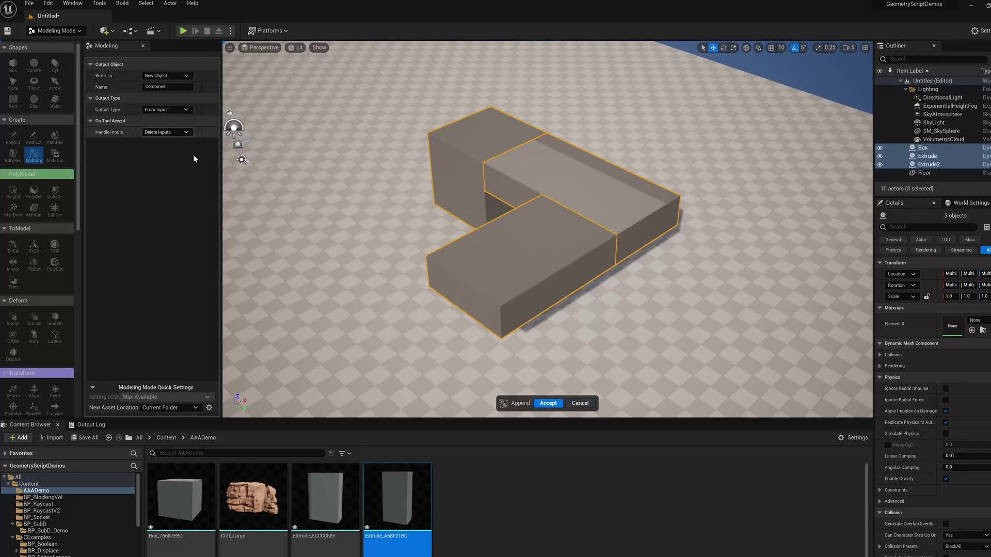
pyautogui.click(164, 109)
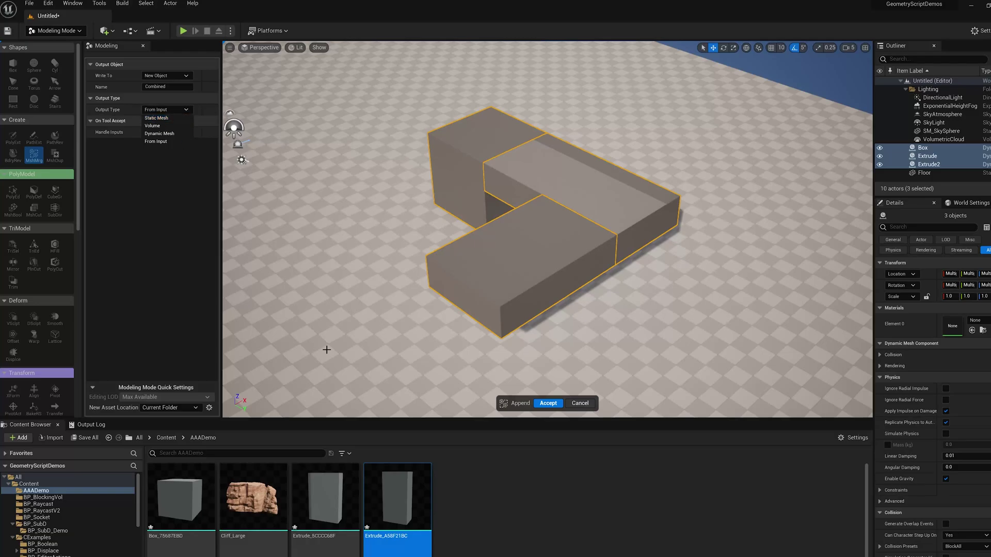
pyautogui.click(174, 141)
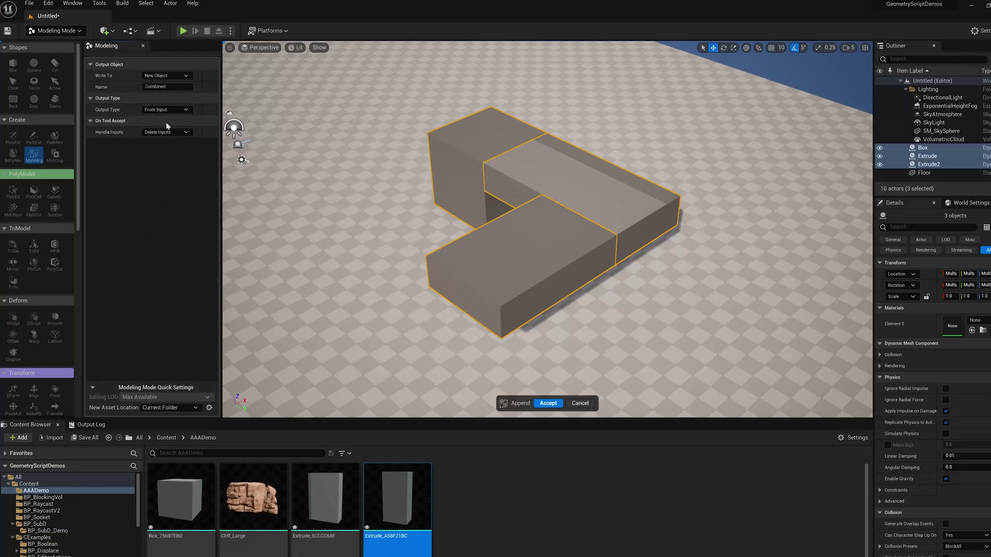
pyautogui.click(555, 404)
# Step: Reshape the combined mesh with PolyGroup Deform: raise the box's top, lower the side arm's top, and push the long arm's end outward
pyautogui.keyDown('alt'); pyautogui.moveTo(592, 247); pyautogui.dragTo(547, 250); pyautogui.keyUp('alt')
pyautogui.keyDown('alt'); pyautogui.moveTo(525, 325); pyautogui.dragTo(512, 326); pyautogui.keyUp('alt')
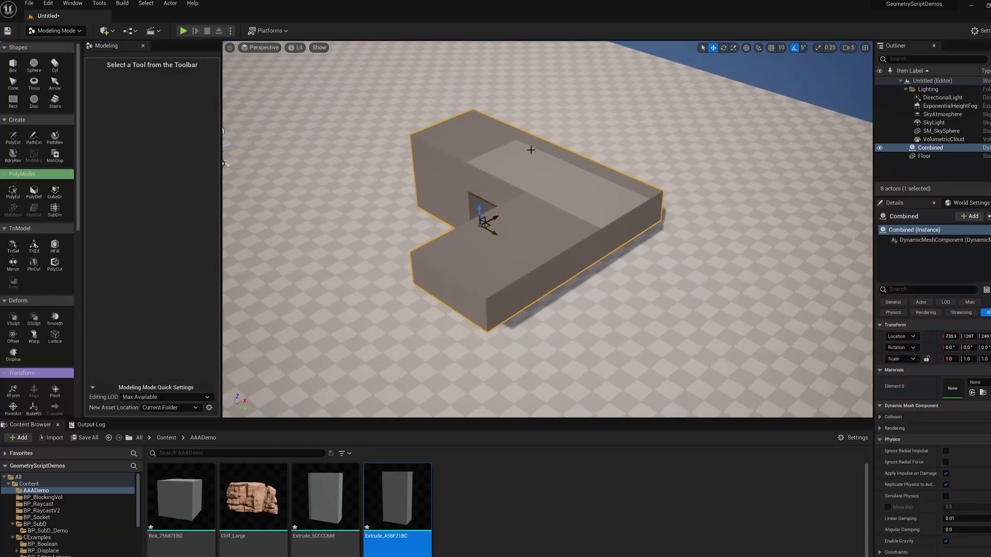
pyautogui.click(34, 192)
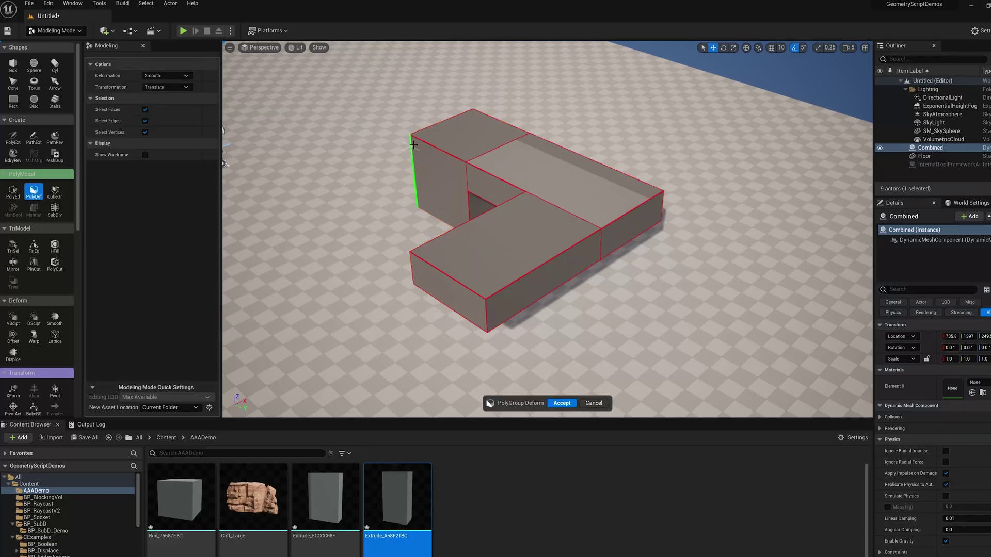
pyautogui.moveTo(467, 132); pyautogui.dragTo(467, 110)
pyautogui.moveTo(520, 249); pyautogui.dragTo(520, 262)
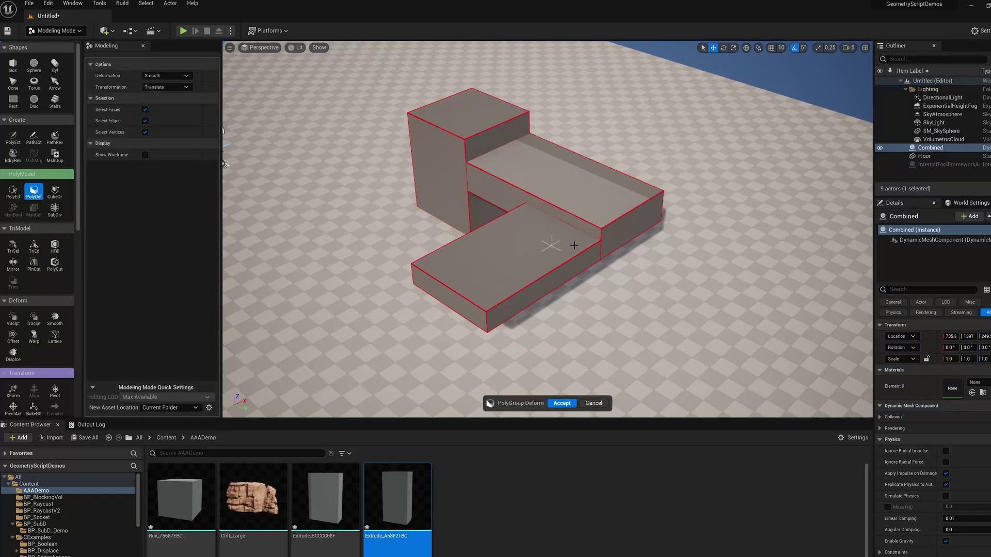
pyautogui.moveTo(628, 213); pyautogui.dragTo(641, 222)
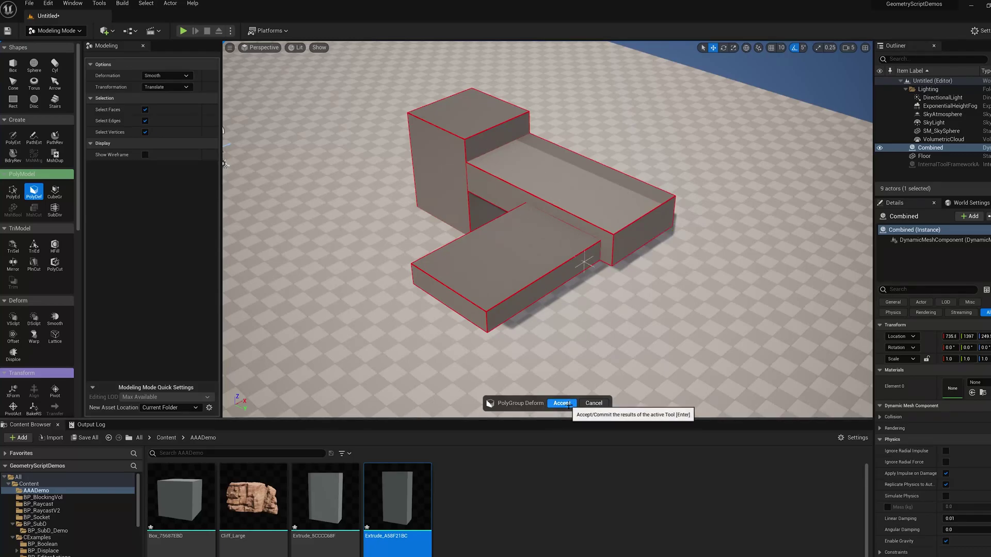
pyautogui.click(565, 404)
# Step: Duplicate the combined mesh along the X axis beside the original and delete the copy
pyautogui.scroll(-1, 579, 292)
pyautogui.keyDown('alt'); pyautogui.moveTo(619, 292); pyautogui.dragTo(605, 292); pyautogui.keyUp('alt')
pyautogui.scroll(-1, 620, 292)
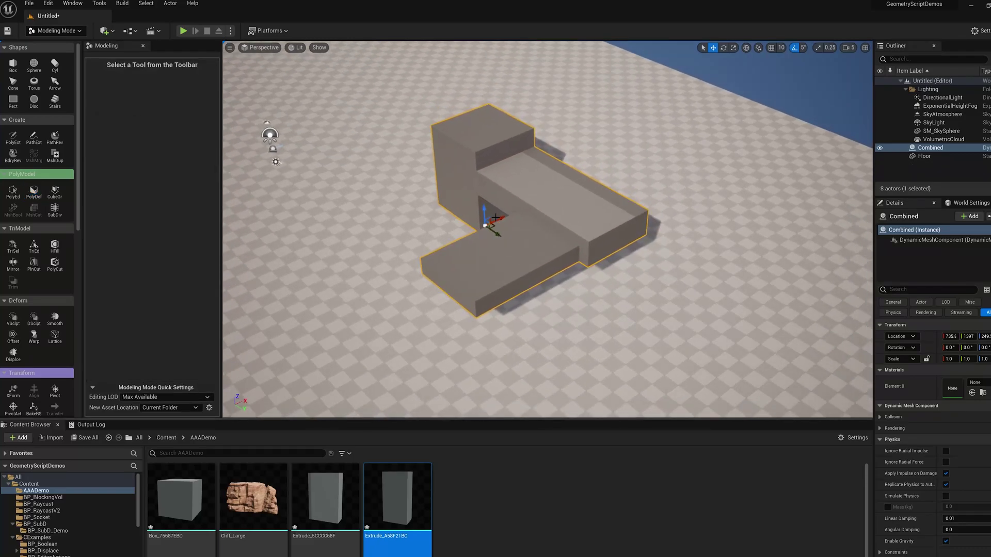
pyautogui.keyDown('alt'); pyautogui.moveTo(502, 217); pyautogui.dragTo(305, 308); pyautogui.keyUp('alt')
pyautogui.keyDown('alt'); pyautogui.moveTo(302, 343); pyautogui.dragTo(413, 263, button='middle'); pyautogui.keyUp('alt')
pyautogui.keyDown('alt'); pyautogui.moveTo(412, 264); pyautogui.dragTo(411, 234); pyautogui.keyUp('alt')
pyautogui.keyDown('alt'); pyautogui.moveTo(598, 194); pyautogui.dragTo(576, 151); pyautogui.keyUp('alt')
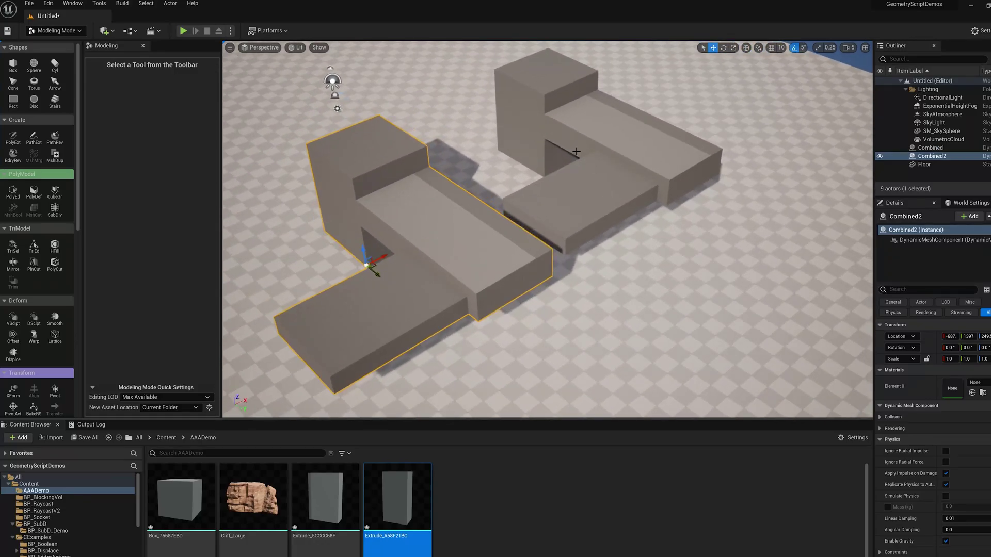
pyautogui.press('Delete')
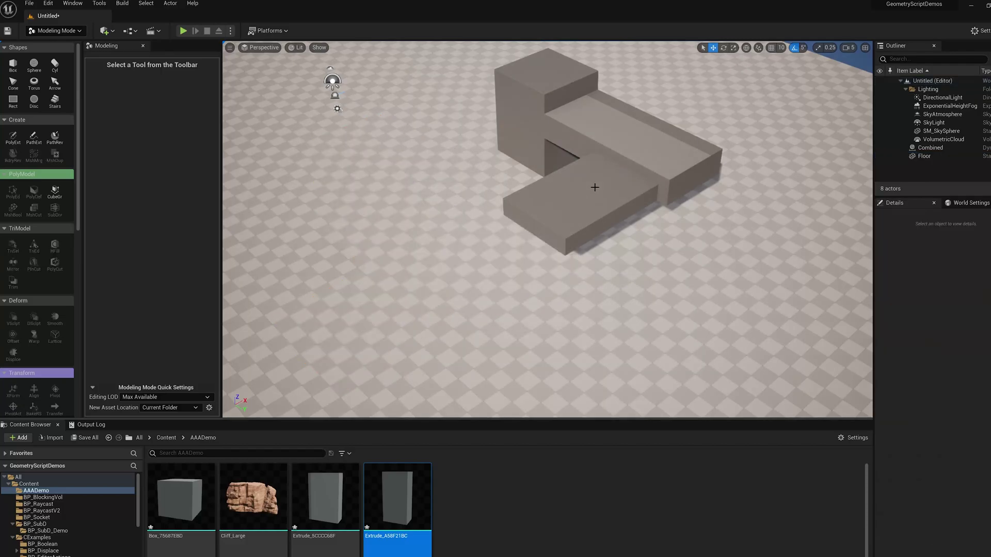
# Step: Split the combined mesh into separate objects with the Split tool and accept the result
pyautogui.click(594, 187)
pyautogui.keyDown('alt'); pyautogui.moveTo(594, 187); pyautogui.dragTo(633, 212); pyautogui.keyUp('alt')
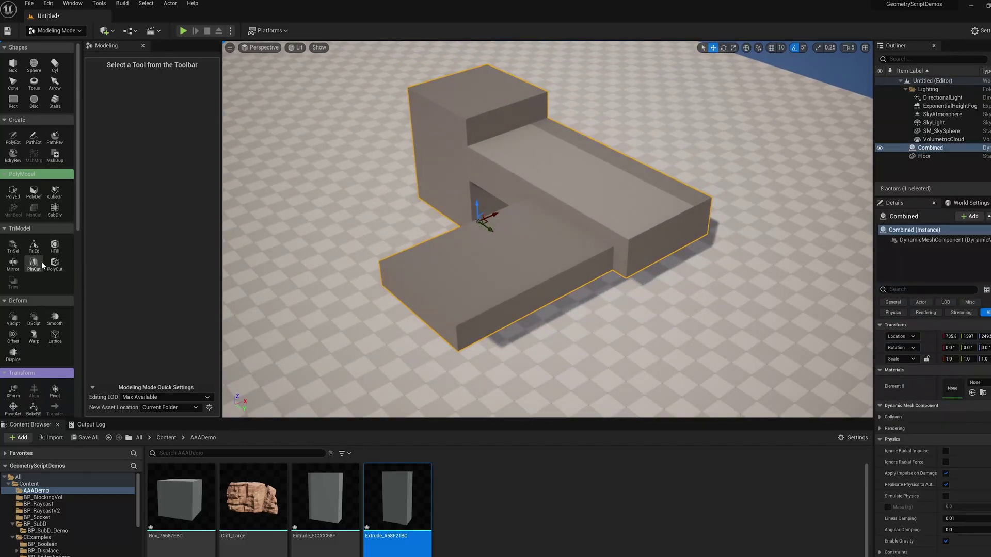
pyautogui.scroll(-3, 42, 330)
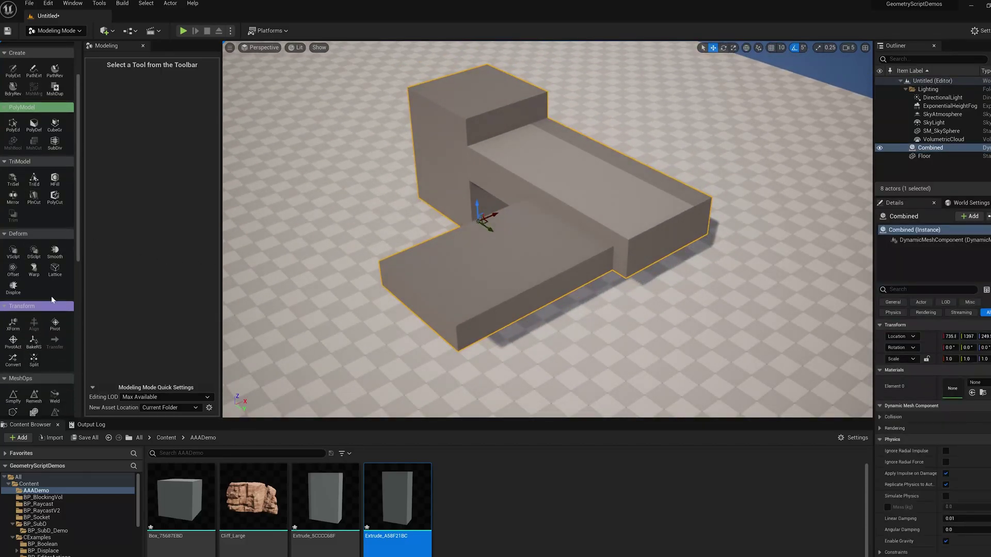
pyautogui.click(34, 364)
pyautogui.click(542, 405)
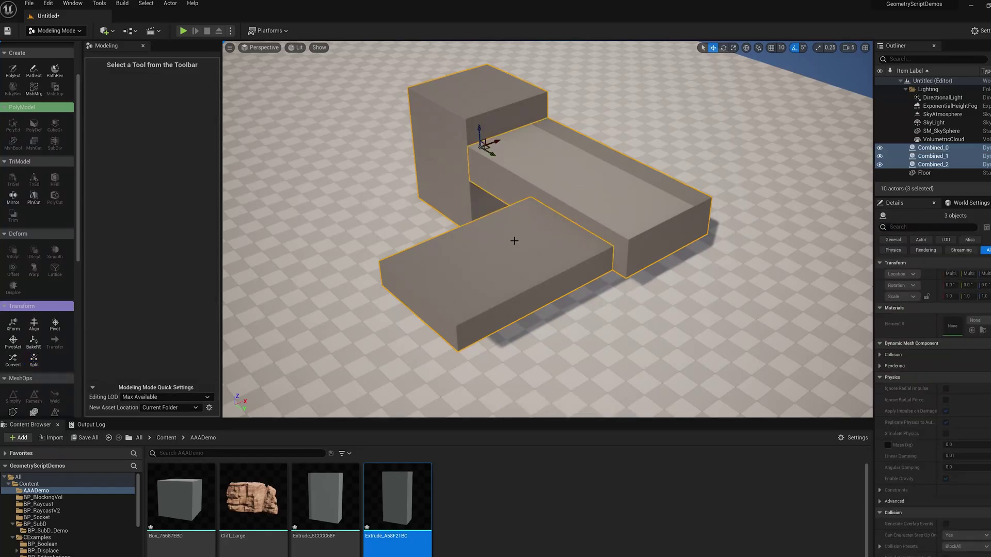
# Step: Select the split pieces one at a time to check that each is a separate dynamic mesh
pyautogui.click(546, 167)
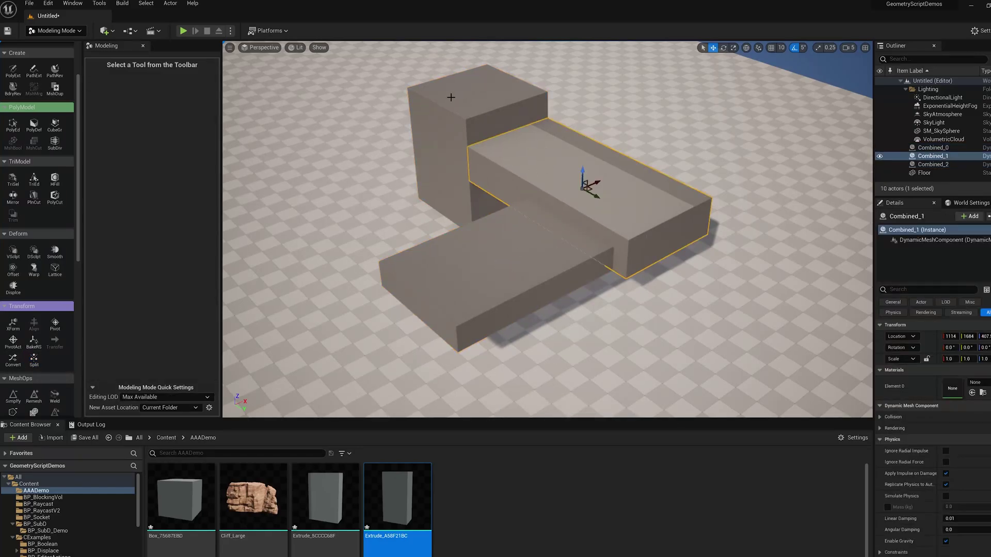
pyautogui.click(941, 156)
pyautogui.click(513, 213)
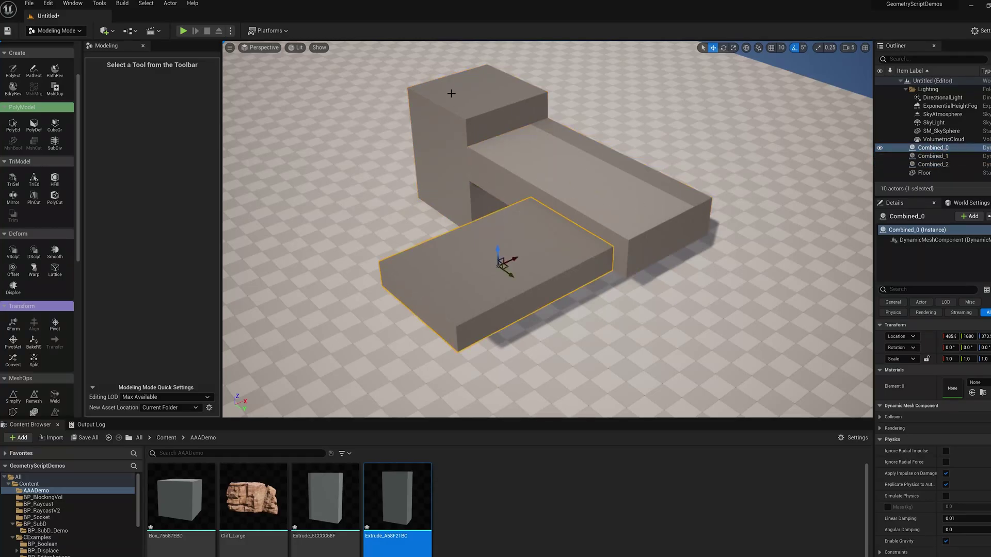
# Step: Cycle the selection through the tall box, the side slab and the long arm to inspect each piece
pyautogui.click(452, 93)
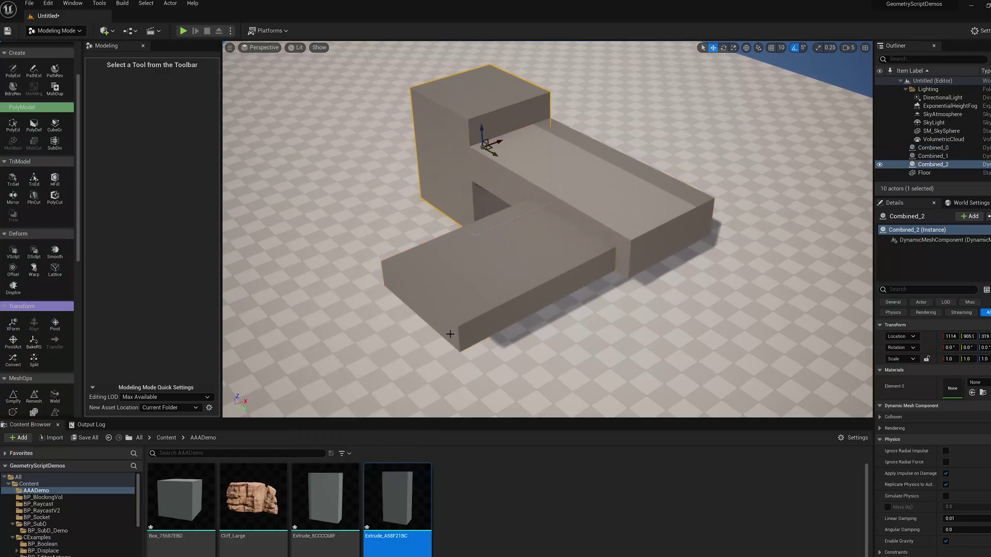
pyautogui.click(516, 247)
pyautogui.click(606, 176)
pyautogui.click(482, 107)
pyautogui.moveTo(559, 152); pyautogui.dragTo(609, 156, button='middle')
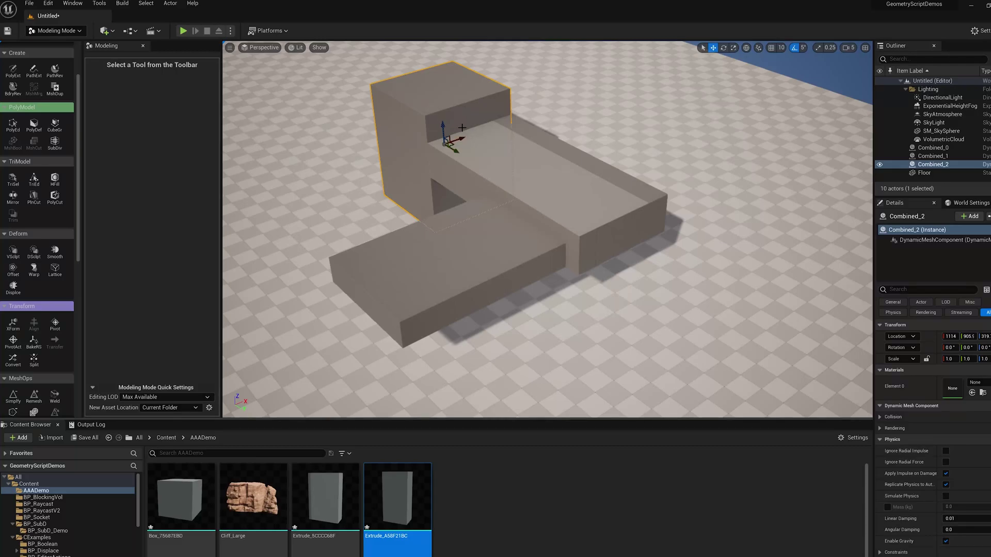
# Step: Select all three split pieces and merge them back into a single combined dynamic mesh
pyautogui.click(492, 219)
pyautogui.keyDown('shift'); pyautogui.click(566, 189); pyautogui.keyUp('shift')
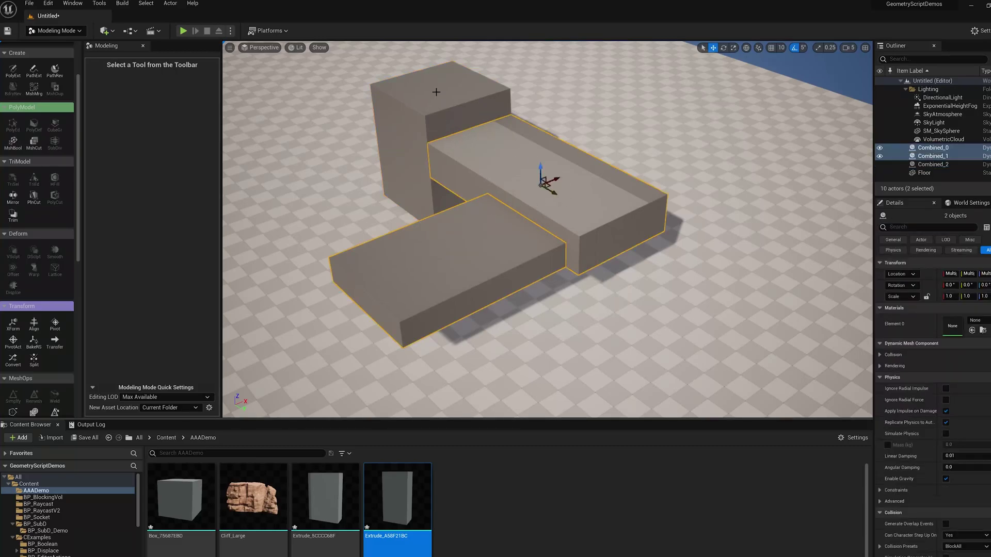
pyautogui.keyDown('shift'); pyautogui.click(438, 93); pyautogui.keyUp('shift')
pyautogui.keyDown('alt'); pyautogui.moveTo(550, 168); pyautogui.dragTo(383, 331); pyautogui.keyUp('alt')
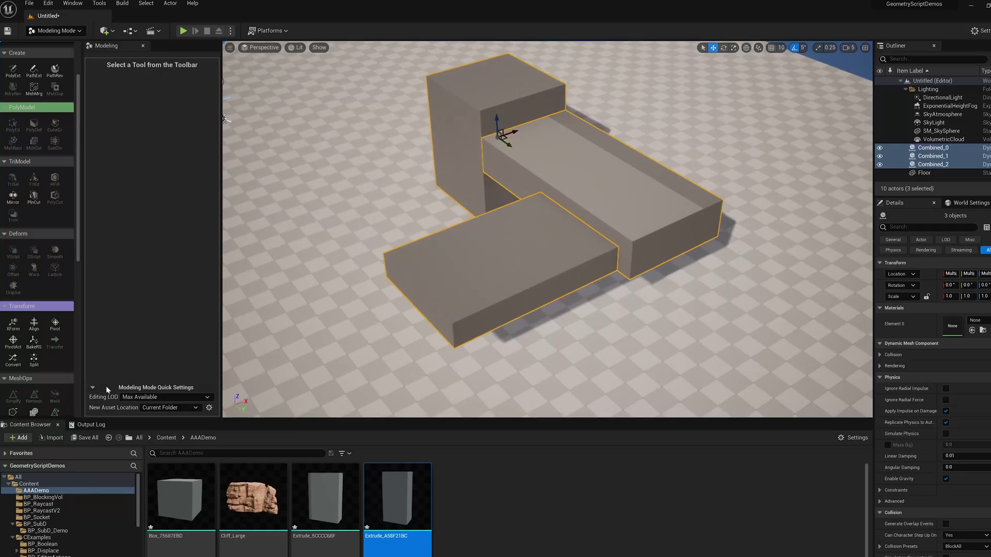
pyautogui.scroll(3, 40, 367)
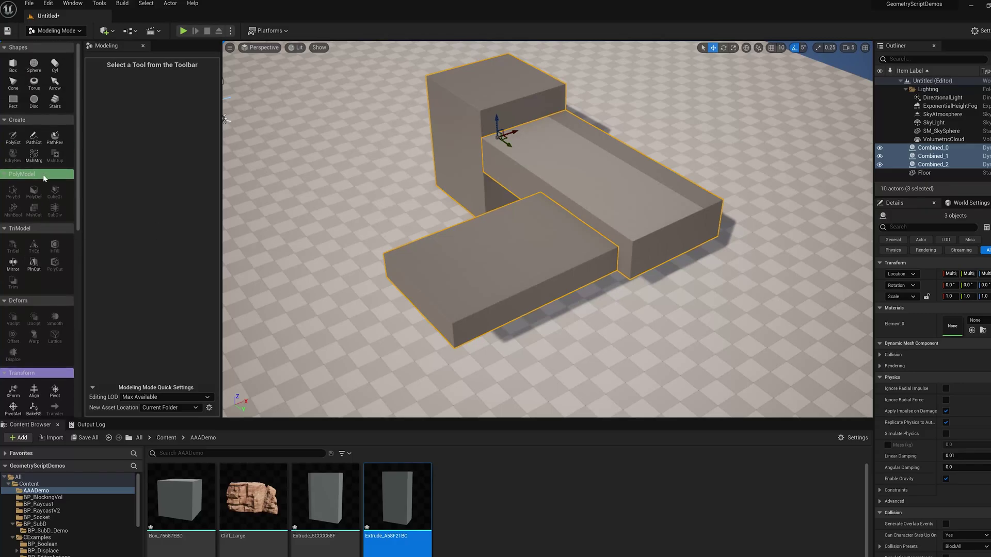
pyautogui.click(33, 155)
pyautogui.click(548, 403)
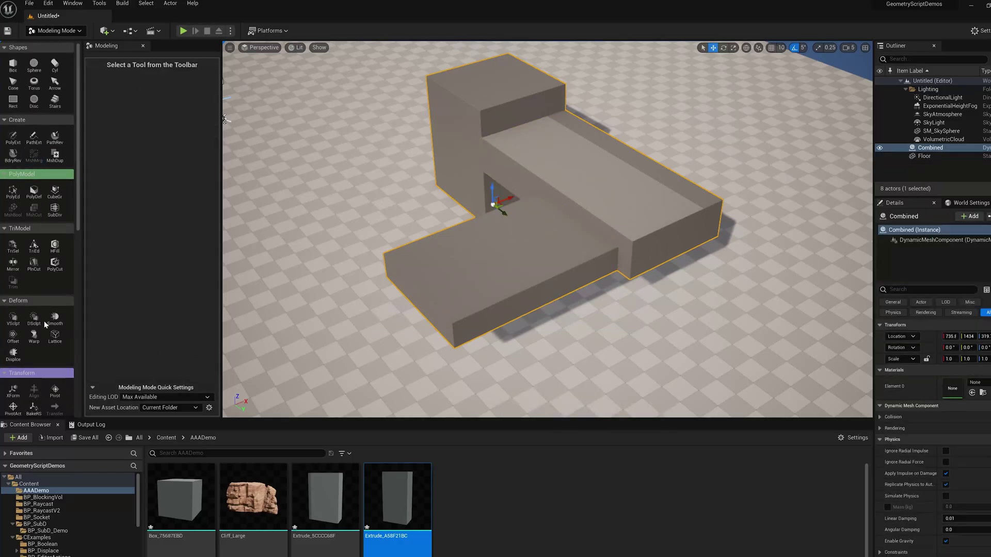
# Step: Convert the combined dynamic mesh to the Static Mesh output type and accept the result
pyautogui.scroll(-3, 60, 361)
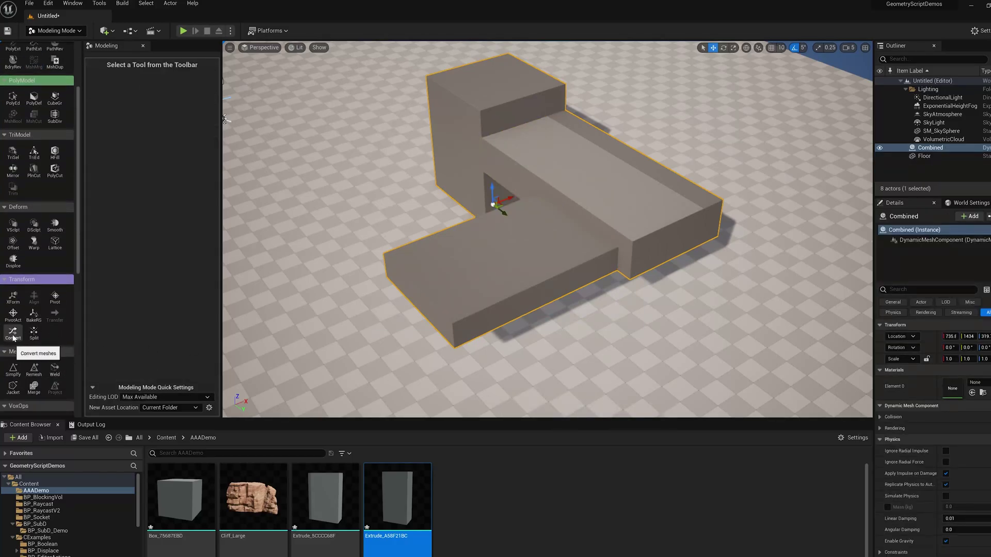
pyautogui.keyDown('alt'); pyautogui.moveTo(562, 232); pyautogui.dragTo(509, 172); pyautogui.keyUp('alt')
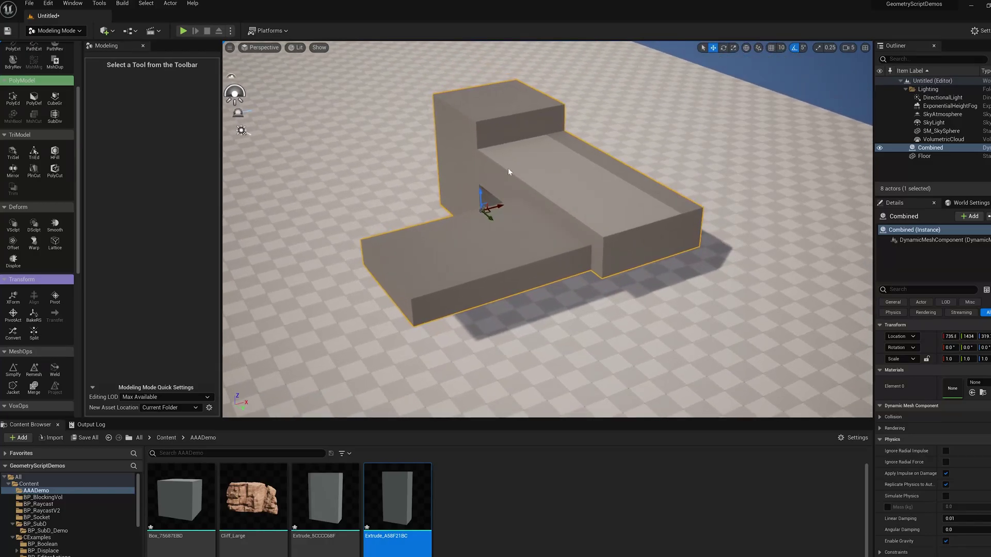
pyautogui.click(13, 333)
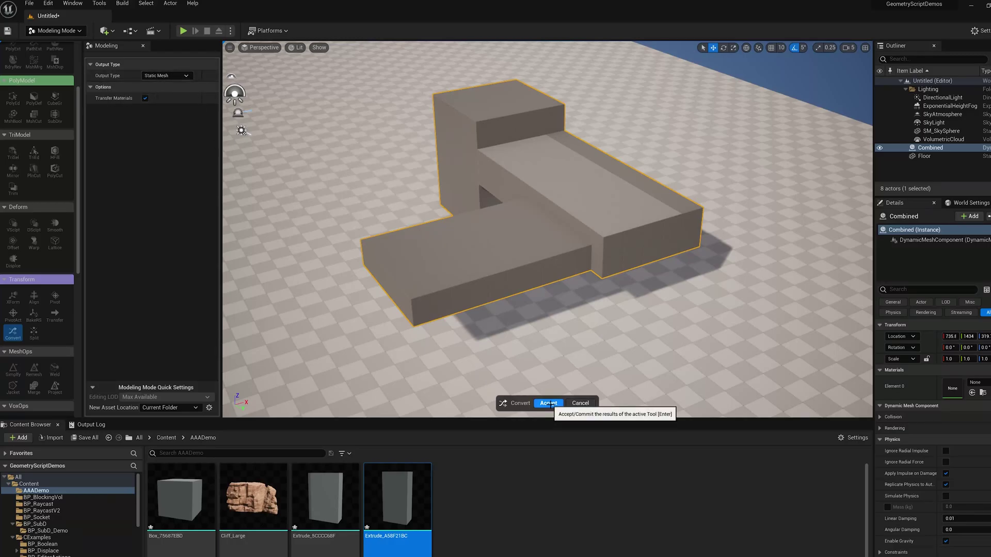
pyautogui.click(548, 404)
pyautogui.moveTo(605, 331); pyautogui.dragTo(596, 337, button='right')
pyautogui.keyDown('alt'); pyautogui.moveTo(635, 379); pyautogui.dragTo(630, 407); pyautogui.keyUp('alt')
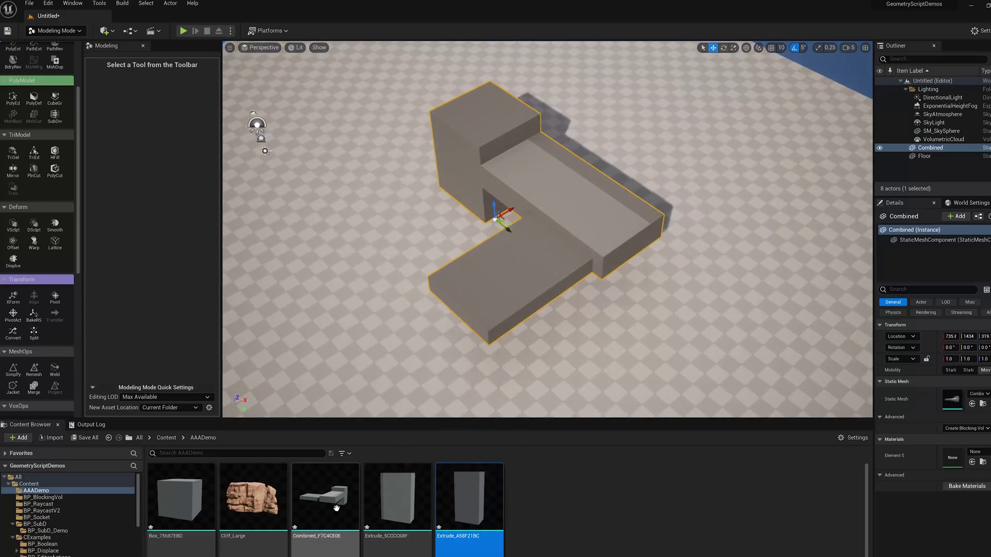
# Step: Place an instance of the combined static mesh asset beside the original, raise it above the floor, and delete it
pyautogui.moveTo(336, 508); pyautogui.dragTo(301, 231)
pyautogui.moveTo(397, 261); pyautogui.dragTo(378, 242, button='right')
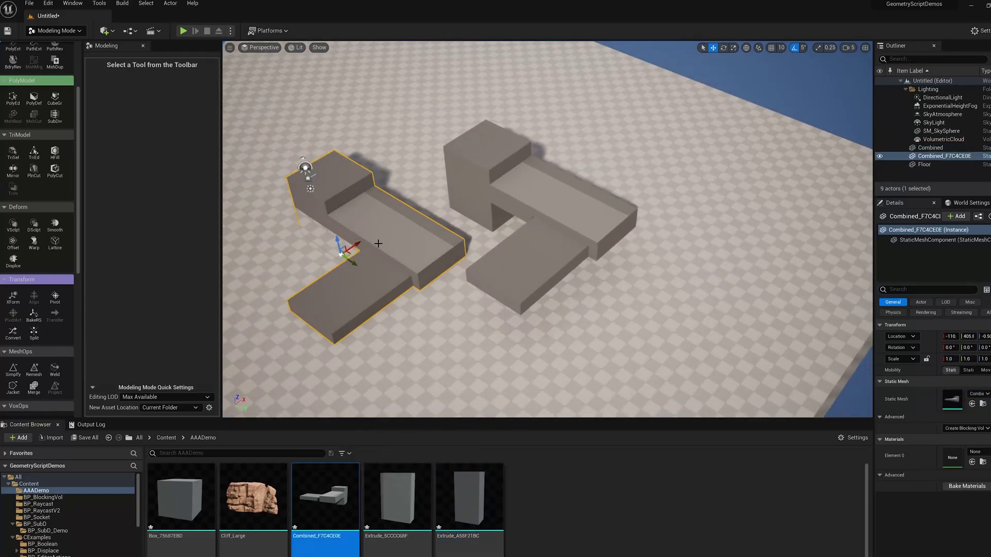
pyautogui.moveTo(335, 241); pyautogui.dragTo(334, 197)
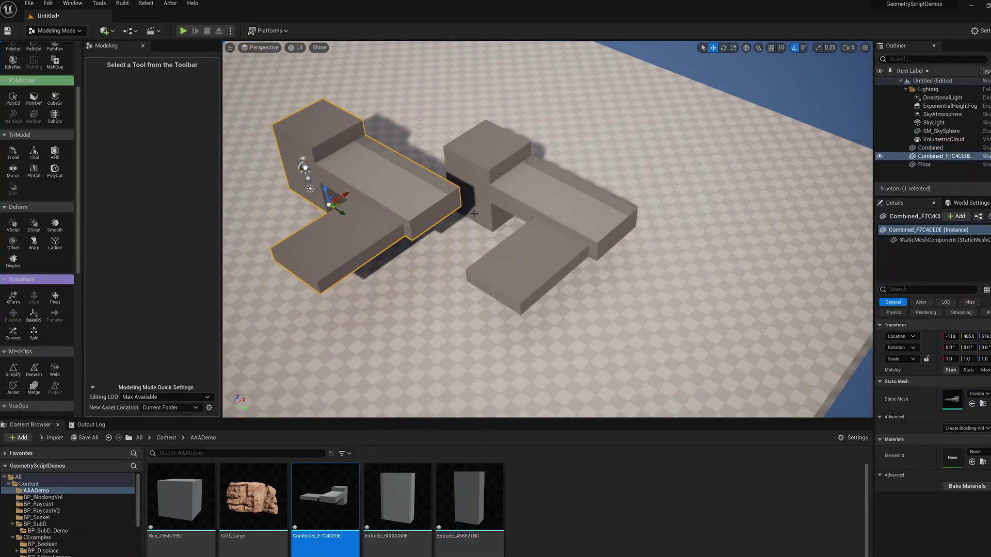
pyautogui.press('Delete')
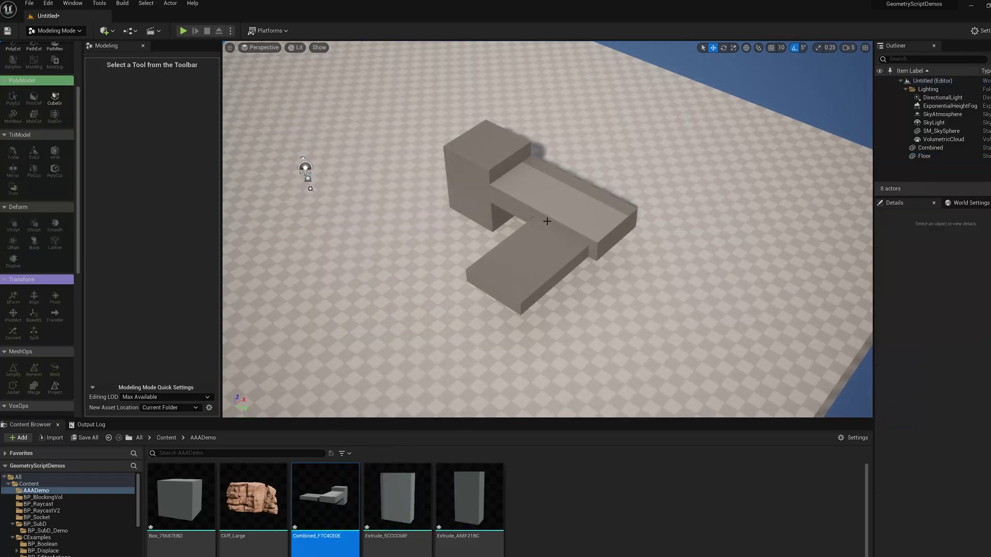
# Step: Delete the remaining combined mesh from the level and place the Cliff_Large static mesh on the floor
pyautogui.click(551, 205)
pyautogui.press('Delete')
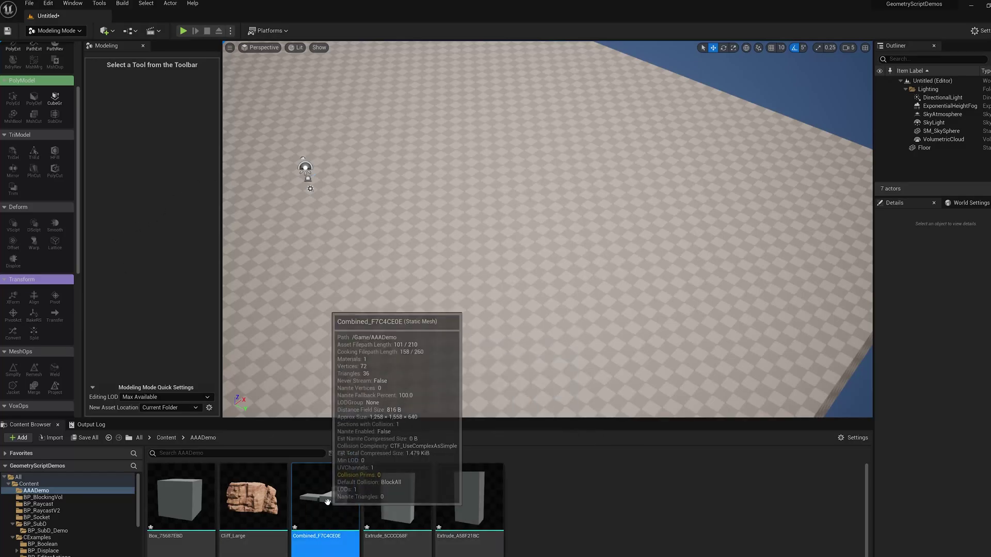
pyautogui.moveTo(259, 518); pyautogui.dragTo(497, 248)
pyautogui.press('f')
pyautogui.moveTo(522, 188); pyautogui.dragTo(433, 314, button='right')
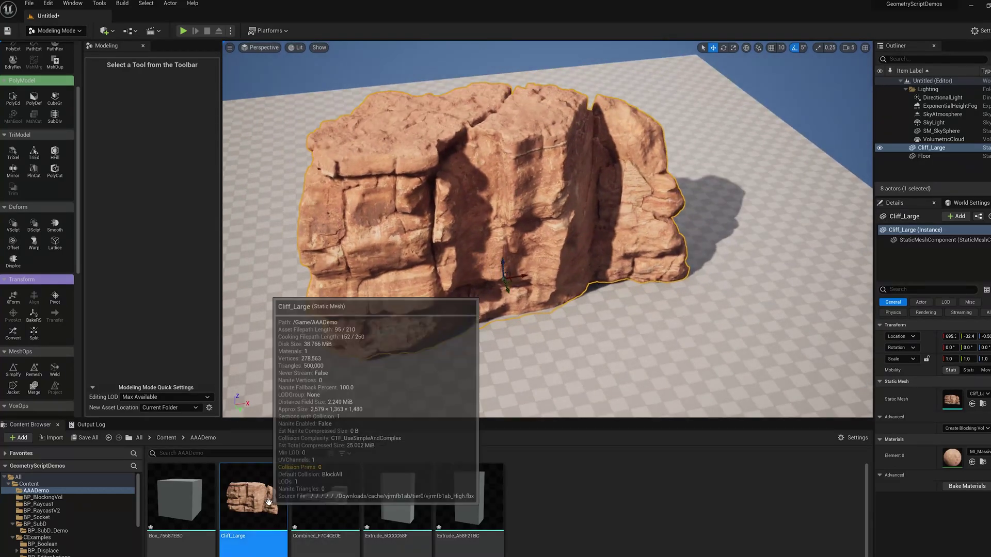
# Step: Sculpt rounded bulges onto the front of Cliff_Large with Vertex Sculpt, accept the edit, and undo it
pyautogui.keyDown('alt'); pyautogui.moveTo(616, 258); pyautogui.dragTo(666, 281); pyautogui.keyUp('alt')
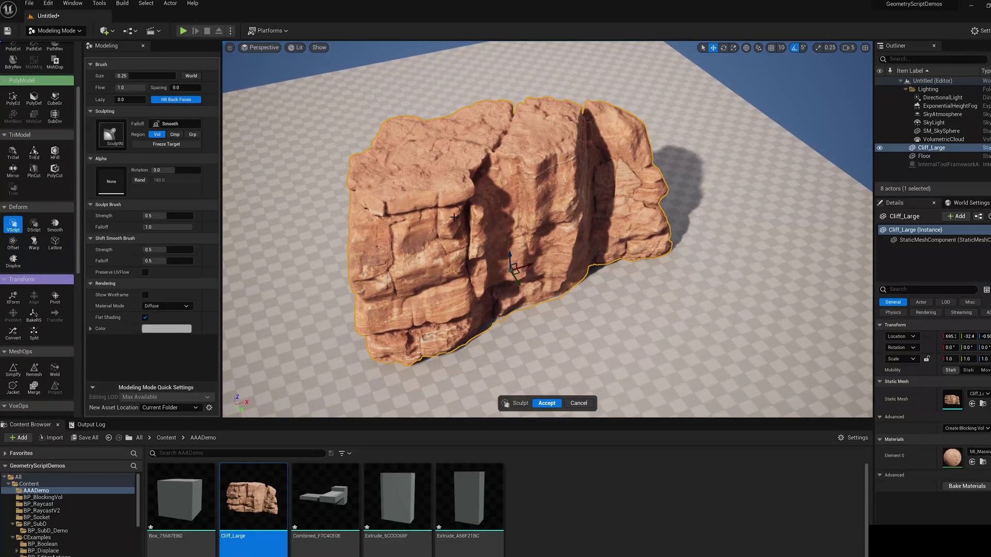
pyautogui.moveTo(440, 221)
pyautogui.mouseDown()
pyautogui.moveTo(465, 204)
pyautogui.moveTo(607, 216)
pyautogui.moveTo(537, 161)
pyautogui.mouseUp()
pyautogui.click(539, 403)
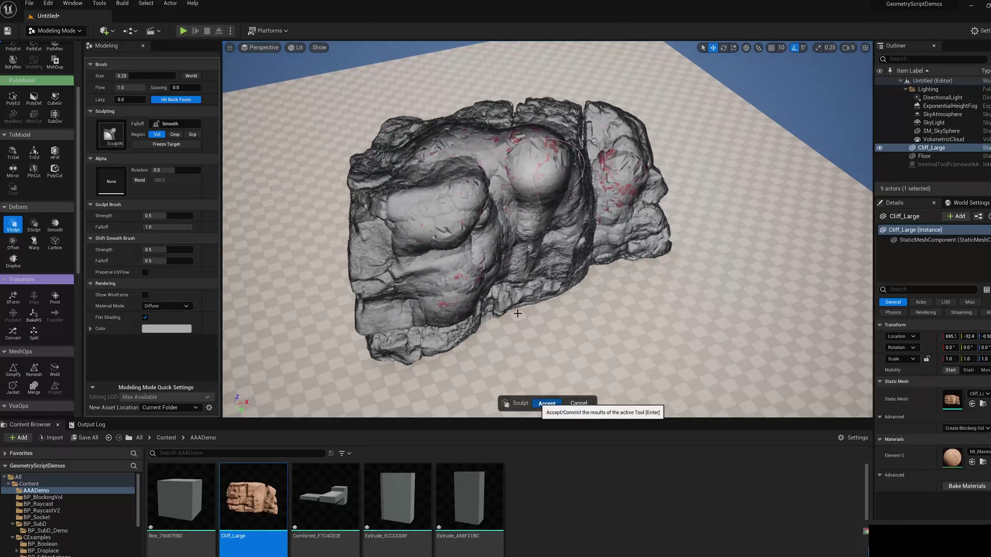
pyautogui.press('Return')
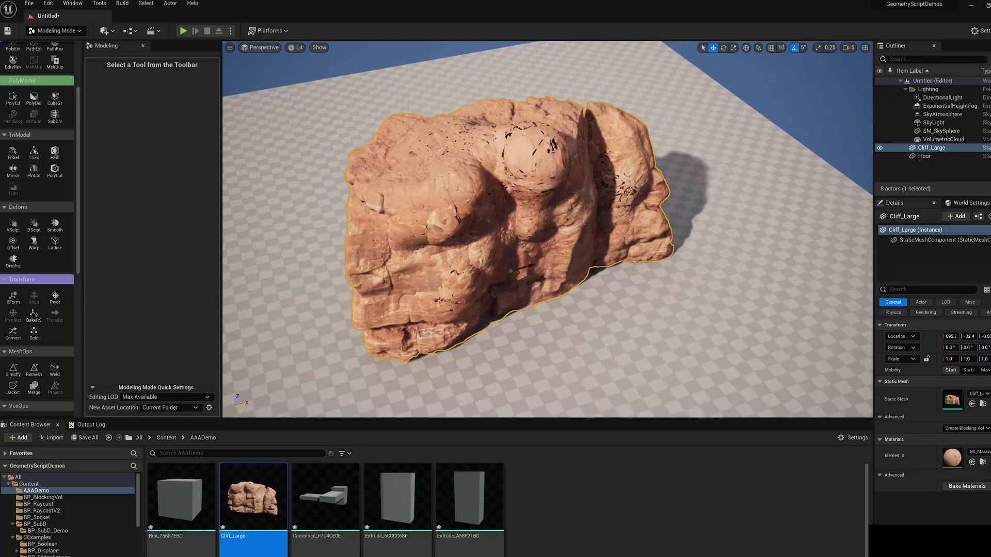
pyautogui.moveTo(539, 200)
pyautogui.keyDown('alt'); pyautogui.mouseDown()
pyautogui.moveTo(506, 201)
pyautogui.moveTo(538, 200)
pyautogui.mouseUp(); pyautogui.keyUp('alt')
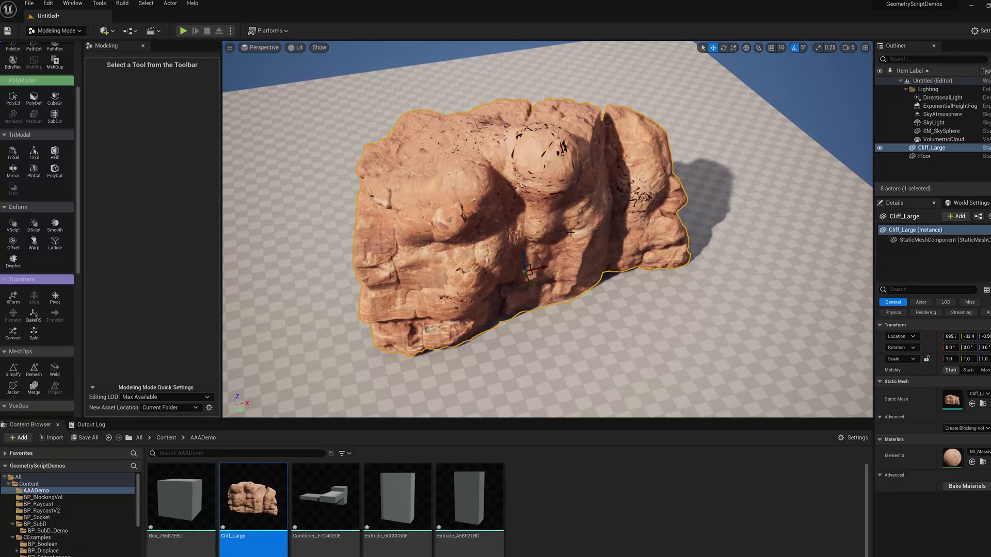
pyautogui.hotkey('ctrl', 'z')
# Step: Duplicate Cliff_Large along the Y axis, placing the copy in front of the original cliff
pyautogui.keyDown('alt'); pyautogui.moveTo(571, 233); pyautogui.dragTo(614, 234); pyautogui.keyUp('alt')
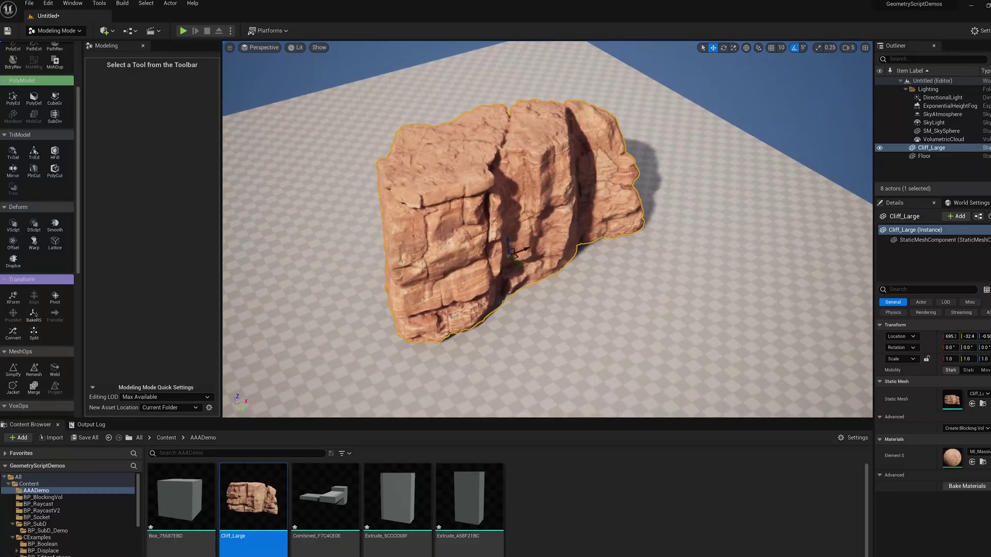
pyautogui.keyDown('alt'); pyautogui.moveTo(584, 235); pyautogui.dragTo(555, 234, button='right'); pyautogui.keyUp('alt')
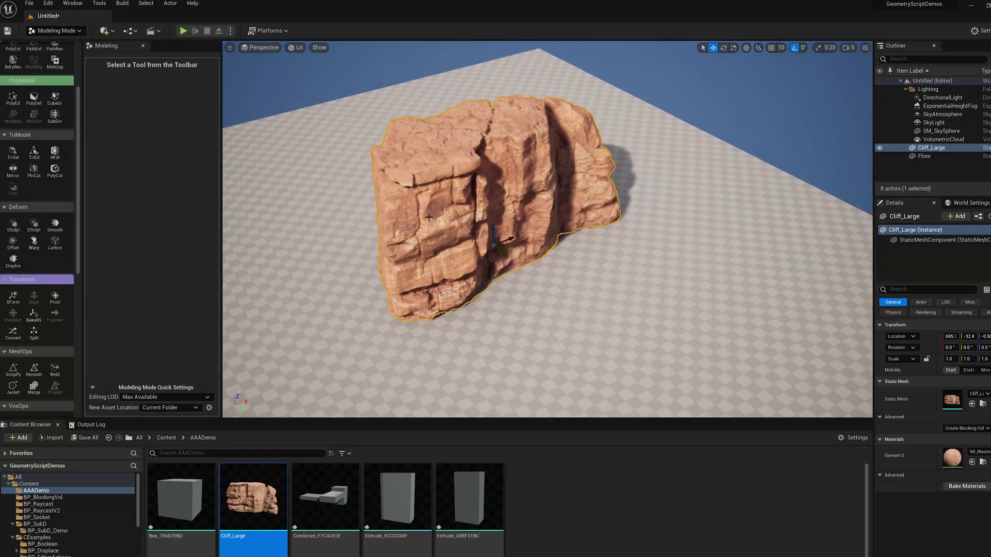
pyautogui.moveTo(450, 195); pyautogui.dragTo(465, 197, button='middle')
pyautogui.scroll(1, 450, 196)
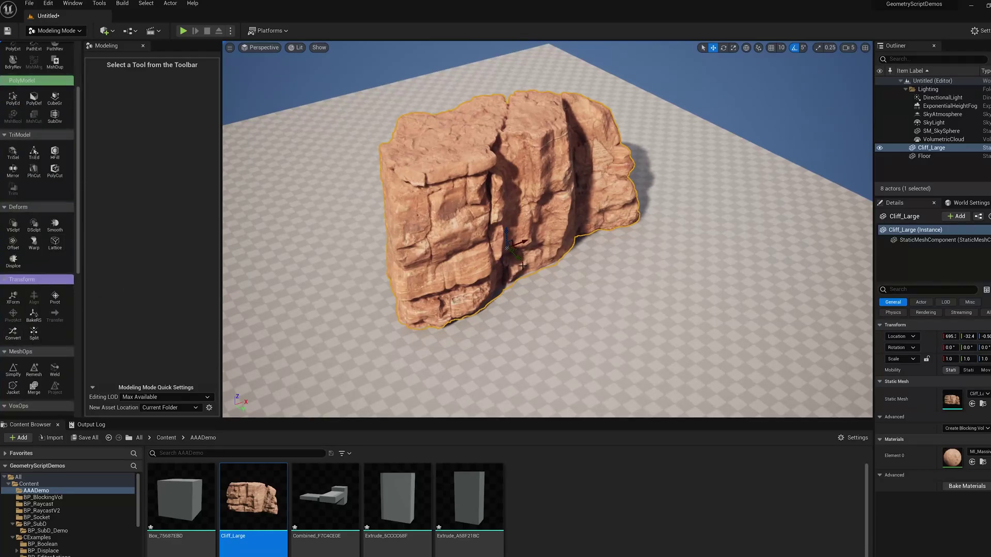
pyautogui.moveTo(575, 284); pyautogui.dragTo(548, 276, button='right')
pyautogui.keyDown('alt'); pyautogui.moveTo(524, 252); pyautogui.dragTo(630, 348); pyautogui.keyUp('alt')
pyautogui.moveTo(630, 348); pyautogui.dragTo(578, 335, button='right')
# Step: Convert the duplicated cliff to the Dynamic Mesh output type with Transfer Materials enabled
pyautogui.scroll(5, 19, 153)
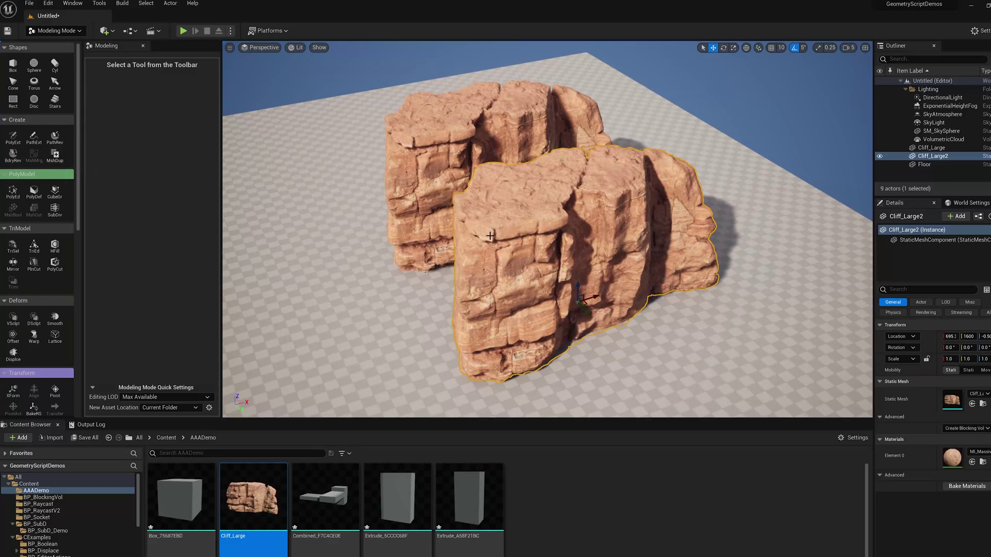
pyautogui.scroll(-3, 29, 291)
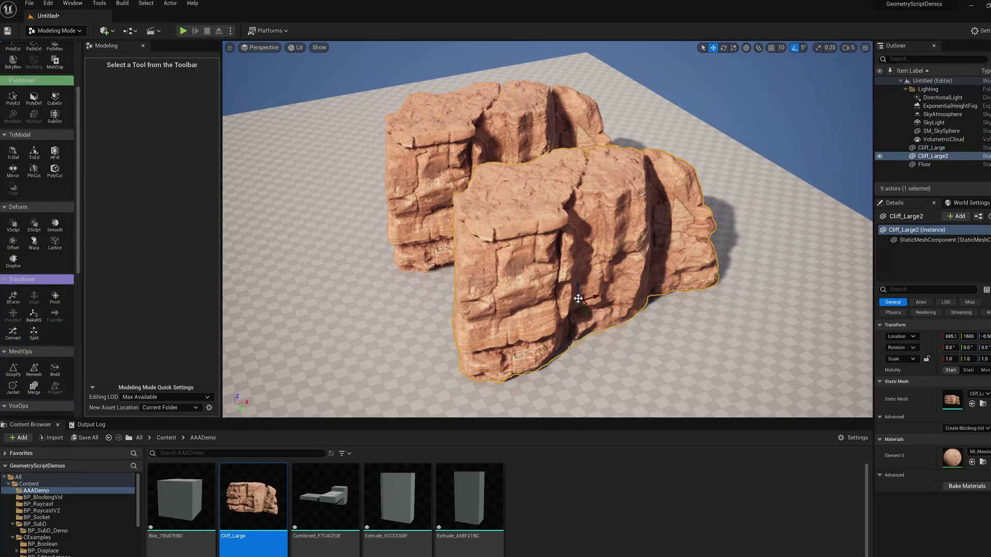
pyautogui.click(13, 332)
pyautogui.click(167, 76)
pyautogui.click(160, 100)
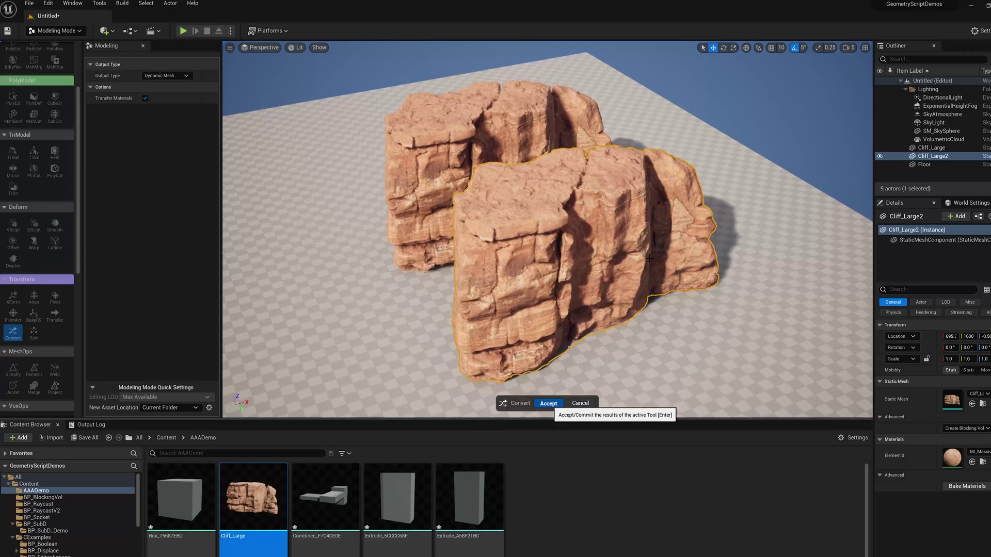
pyautogui.press('Return')
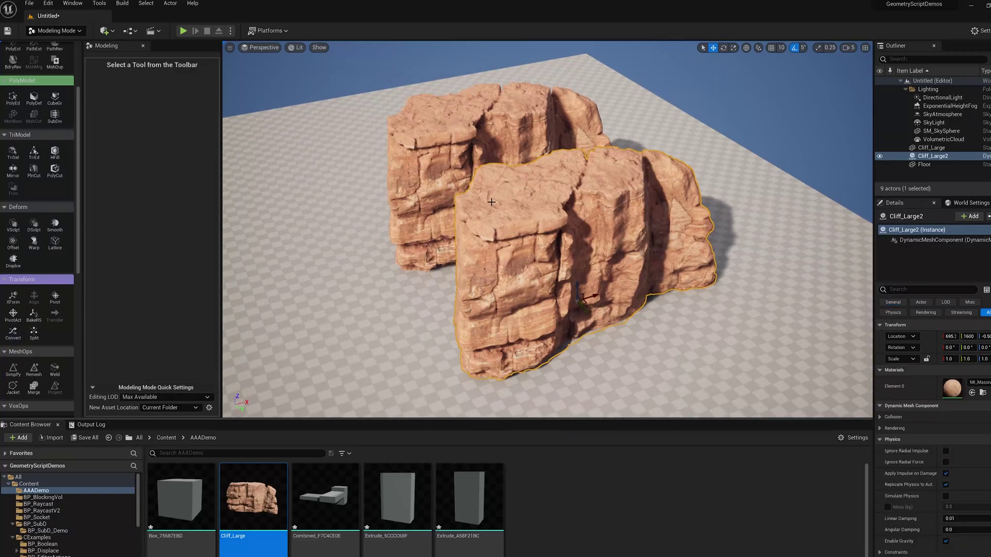
# Step: Sculpt several rounded bulges across the front of the duplicated dynamic mesh cliff with Vertex Sculpt and accept the edit
pyautogui.moveTo(547, 232)
pyautogui.keyDown('alt'); pyautogui.mouseDown()
pyautogui.moveTo(496, 235)
pyautogui.moveTo(552, 227)
pyautogui.moveTo(539, 224)
pyautogui.mouseUp(); pyautogui.keyUp('alt')
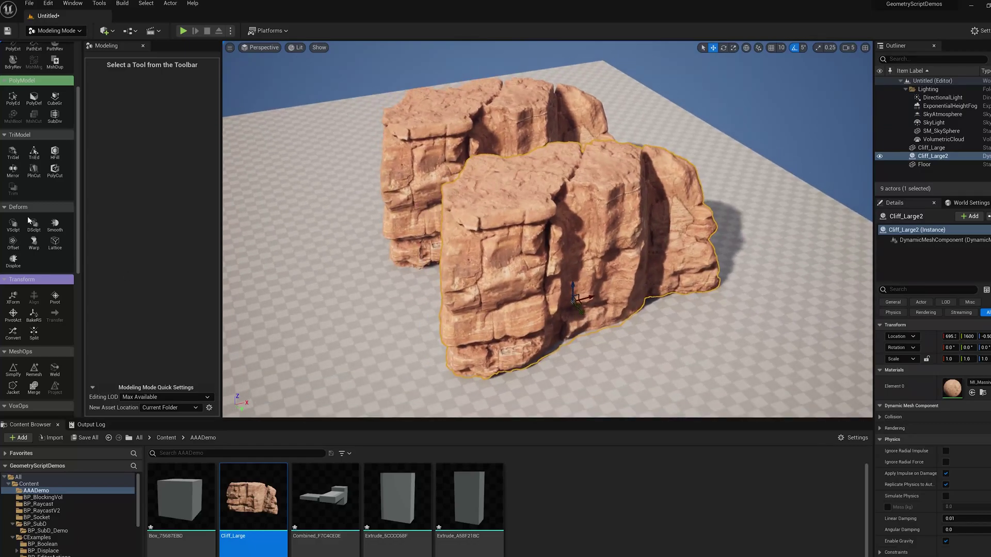
pyautogui.click(13, 225)
pyautogui.moveTo(484, 201); pyautogui.dragTo(483, 201, button='right')
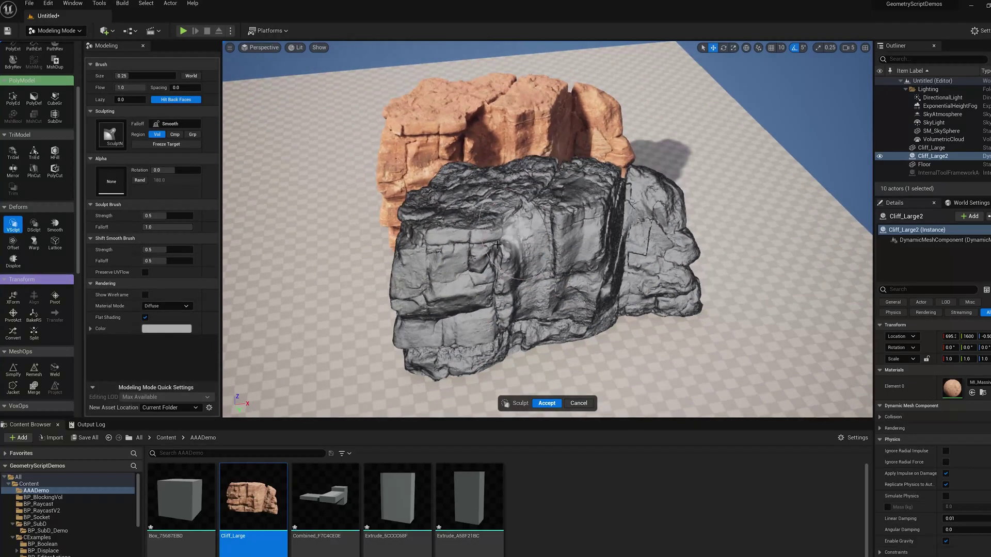
pyautogui.moveTo(485, 214)
pyautogui.keyDown('alt'); pyautogui.mouseDown()
pyautogui.moveTo(452, 227)
pyautogui.moveTo(560, 200)
pyautogui.moveTo(522, 245)
pyautogui.moveTo(575, 251)
pyautogui.mouseUp(); pyautogui.keyUp('alt')
pyautogui.moveTo(480, 300); pyautogui.dragTo(577, 292)
pyautogui.moveTo(633, 243); pyautogui.dragTo(618, 235)
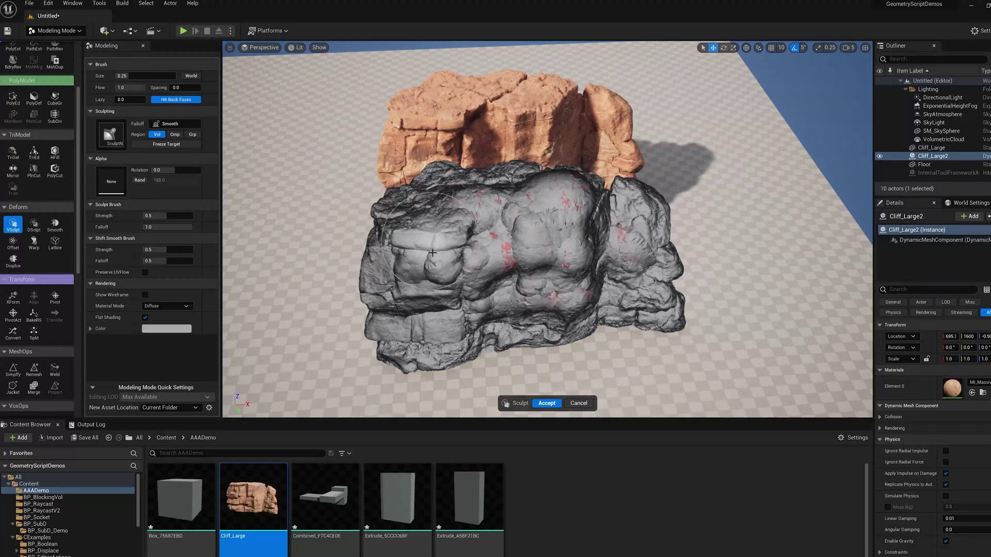
pyautogui.moveTo(432, 242); pyautogui.dragTo(446, 274)
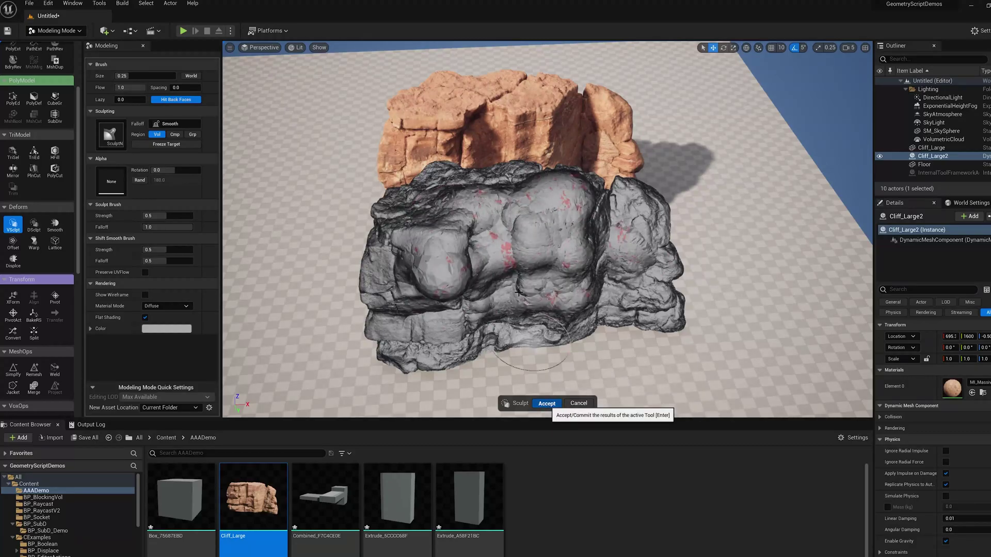
pyautogui.press('Return')
# Step: Examine the sculpted bulges on the duplicated dynamic mesh cliff next to the original from several angles
pyautogui.press('f')
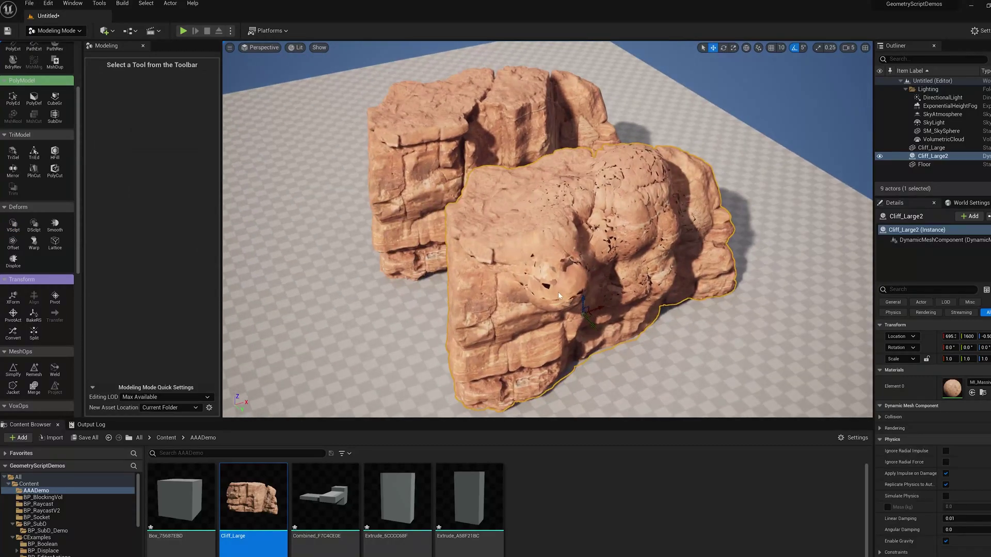
pyautogui.keyDown('alt'); pyautogui.moveTo(558, 296); pyautogui.dragTo(588, 248); pyautogui.keyUp('alt')
pyautogui.keyDown('alt'); pyautogui.moveTo(527, 254); pyautogui.dragTo(516, 242); pyautogui.keyUp('alt')
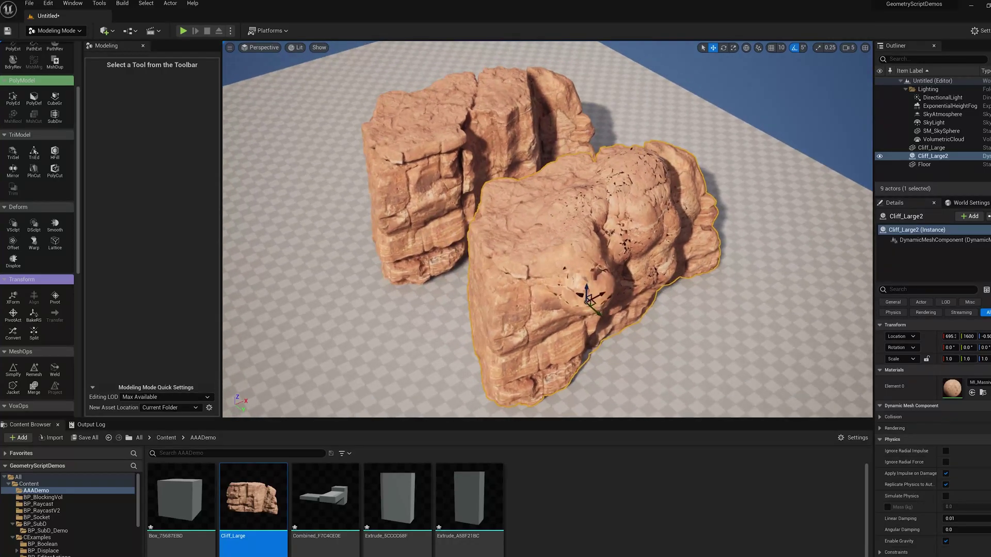
pyautogui.keyDown('alt'); pyautogui.moveTo(516, 241); pyautogui.dragTo(474, 201, button='right'); pyautogui.keyUp('alt')
pyautogui.keyDown('alt'); pyautogui.moveTo(547, 217); pyautogui.dragTo(578, 242, button='right'); pyautogui.keyUp('alt')
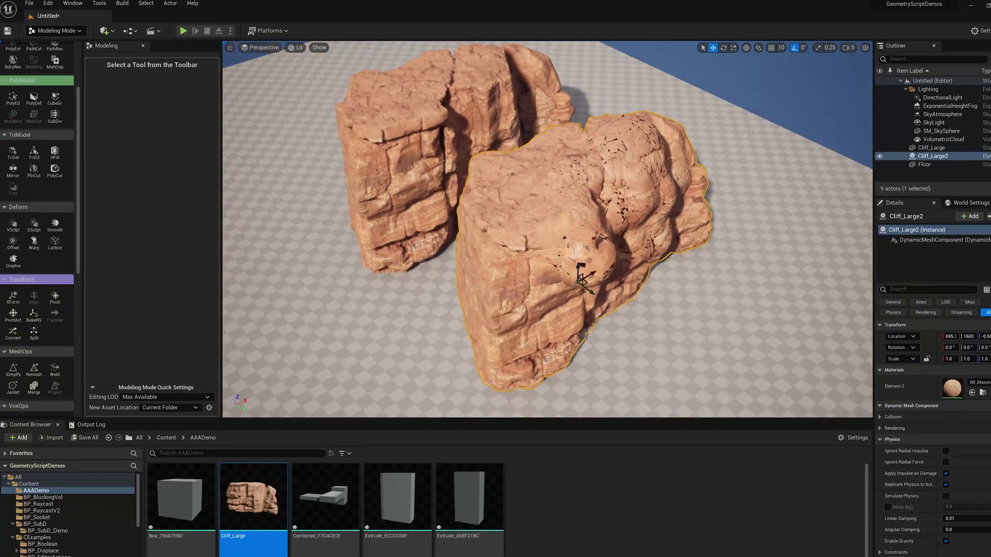
pyautogui.keyDown('alt'); pyautogui.moveTo(578, 243); pyautogui.dragTo(608, 254); pyautogui.keyUp('alt')
pyautogui.keyDown('alt'); pyautogui.moveTo(428, 168); pyautogui.dragTo(415, 154); pyautogui.keyUp('alt')
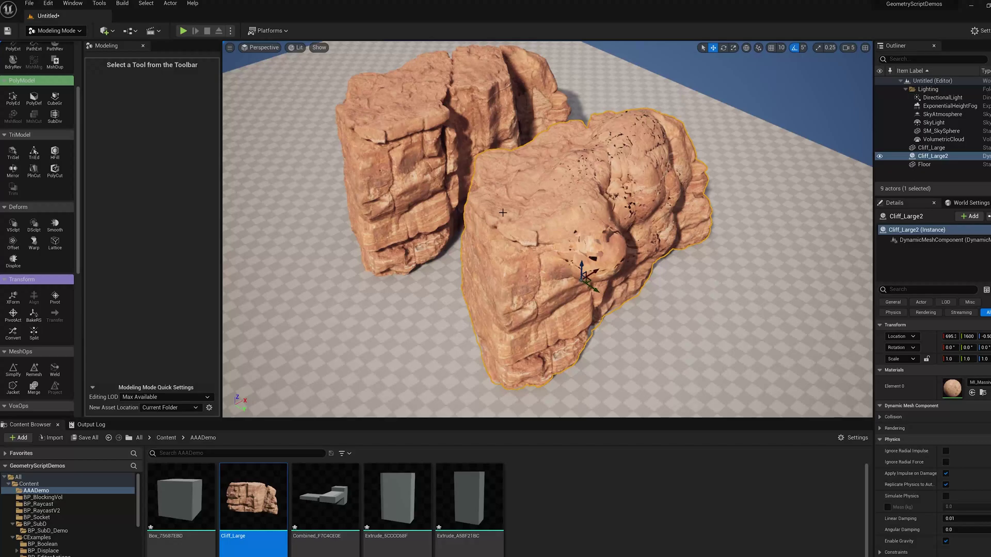
# Step: Transfer the sculpted Cliff_Large2 mesh onto the original Cliff_Large, with Transfer Materials enabled and LOD 0 as the target LOD
pyautogui.keyDown('ctrl'); pyautogui.click(383, 132); pyautogui.keyUp('ctrl')
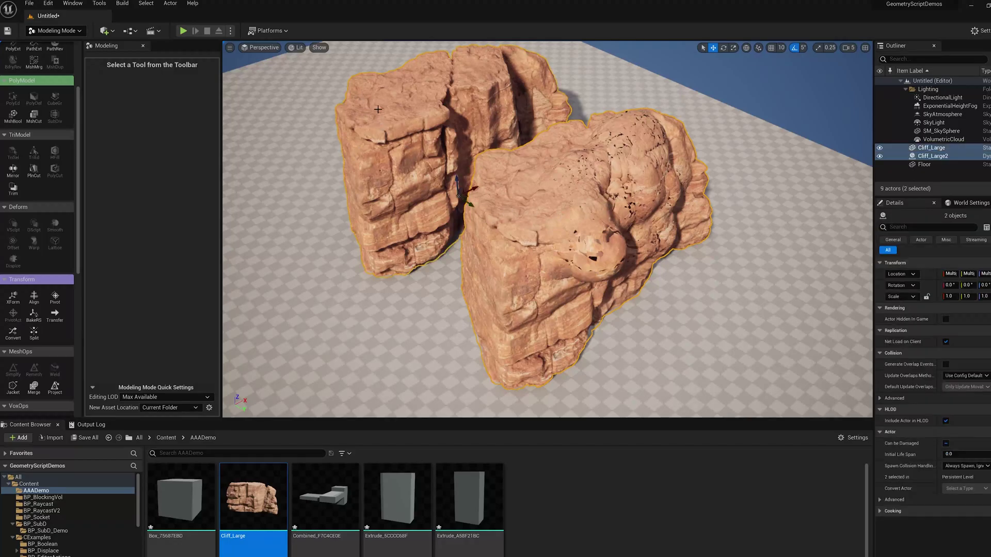
pyautogui.press('f')
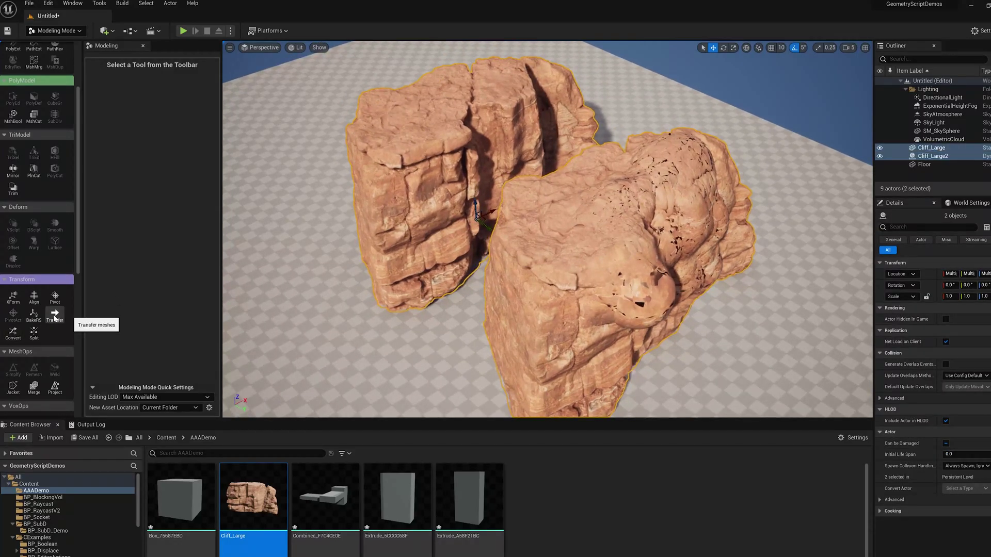
pyautogui.click(52, 319)
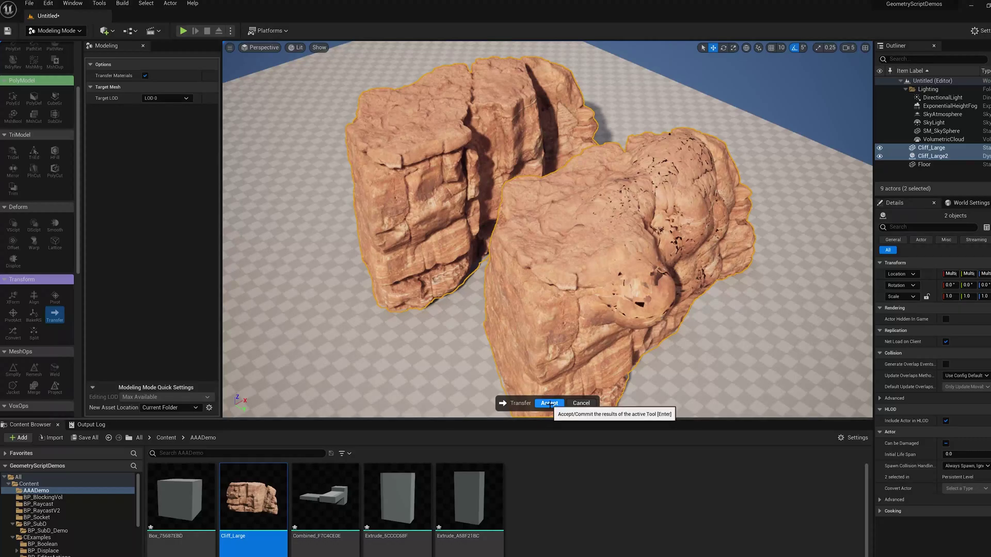
pyautogui.click(185, 98)
pyautogui.click(114, 97)
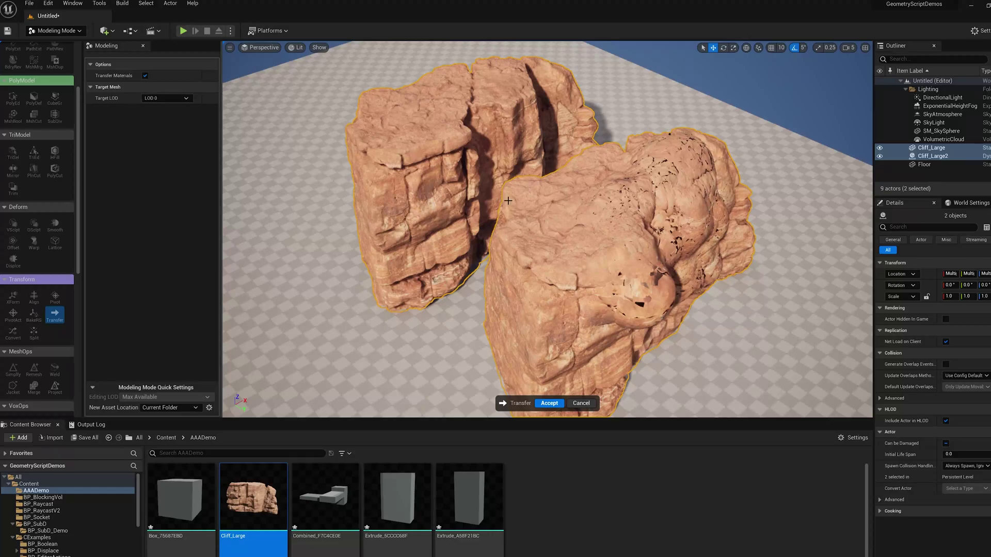
pyautogui.click(553, 404)
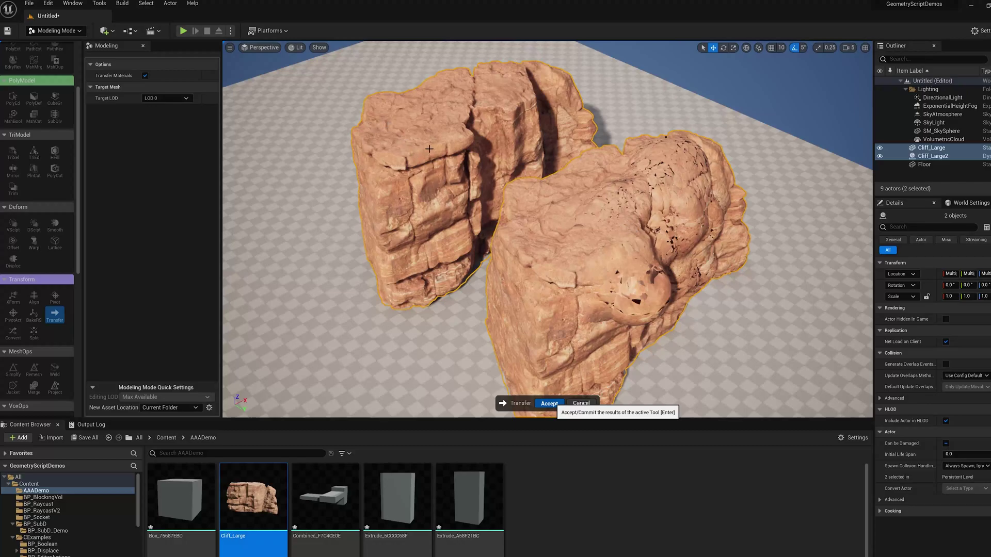
pyautogui.press('Return')
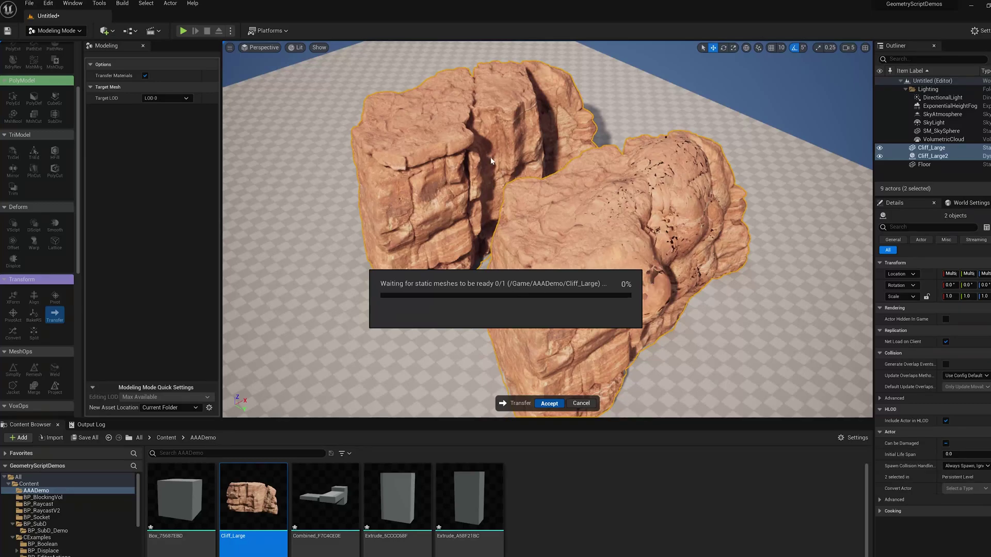
pyautogui.moveTo(491, 161); pyautogui.dragTo(483, 159, button='right')
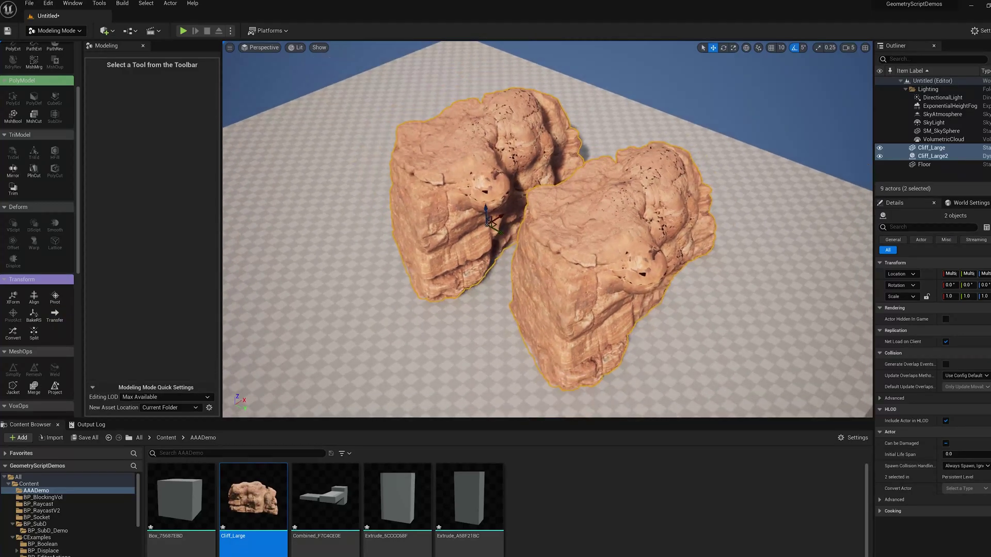
pyautogui.keyDown('alt'); pyautogui.moveTo(483, 159); pyautogui.dragTo(403, 217); pyautogui.keyUp('alt')
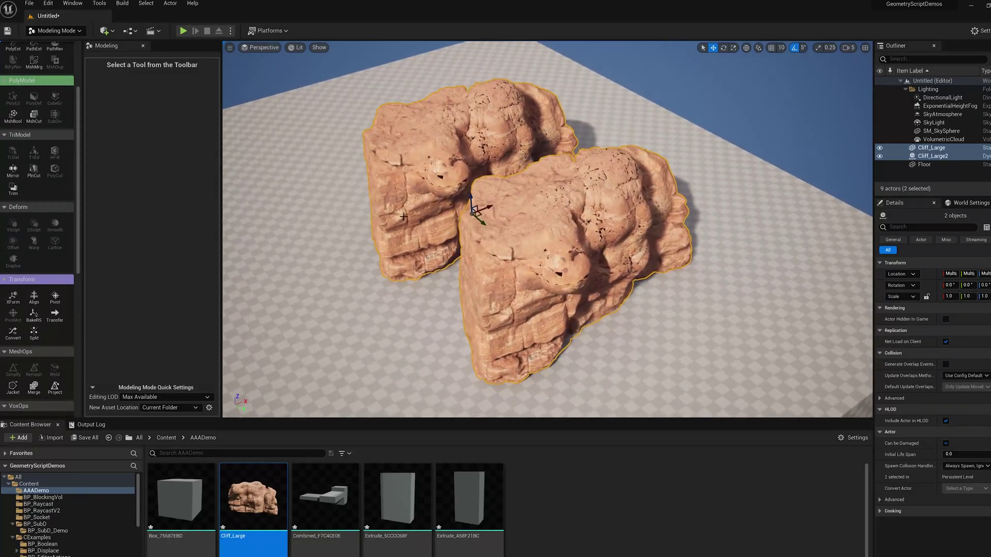
pyautogui.scroll(3, 16, 258)
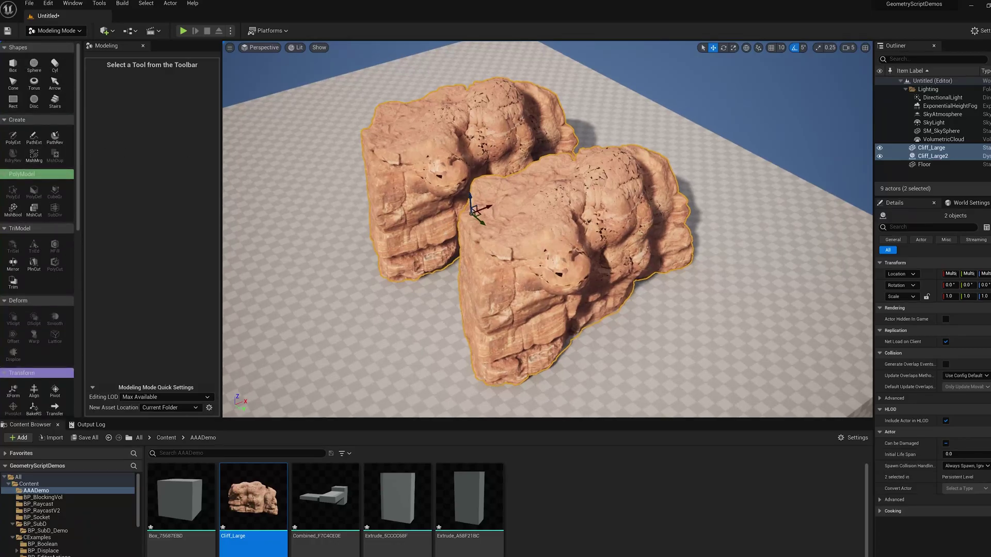
pyautogui.keyDown('alt'); pyautogui.moveTo(426, 224); pyautogui.dragTo(407, 223); pyautogui.keyUp('alt')
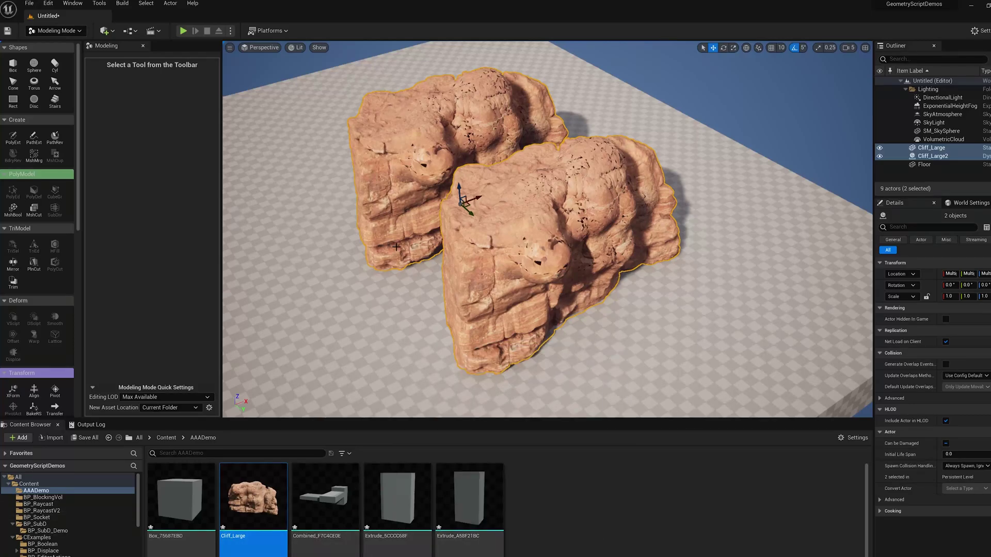
pyautogui.keyDown('alt'); pyautogui.moveTo(474, 194); pyautogui.dragTo(488, 193); pyautogui.keyUp('alt')
pyautogui.keyDown('alt'); pyautogui.moveTo(564, 262); pyautogui.dragTo(564, 258); pyautogui.keyUp('alt')
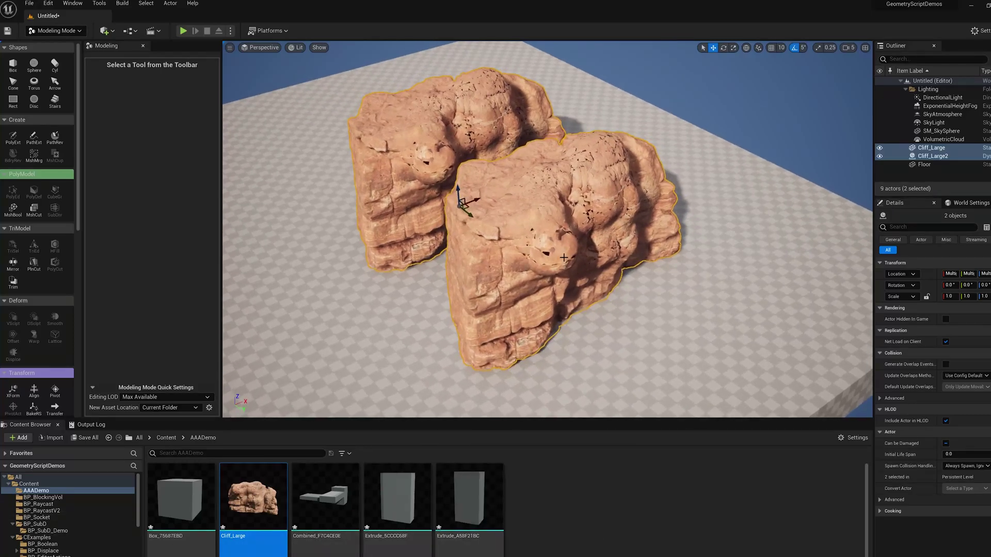